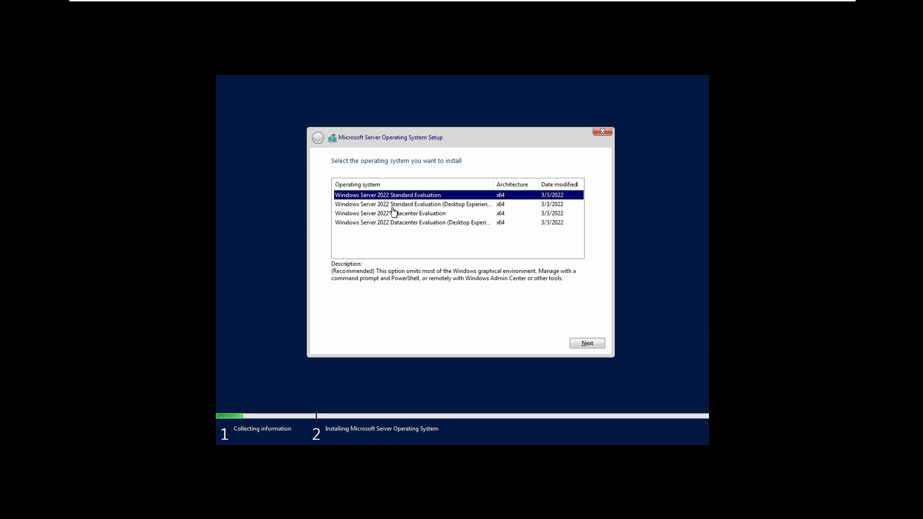
Choose the Windows Server 2022 Standard Evaluation (Desktop Experience) edition
{"action": "left_click", "coordinate": [390, 204]}
{"action": "left_click", "coordinate": [404, 209]}
{"action": "left_click", "coordinate": [596, 347]}
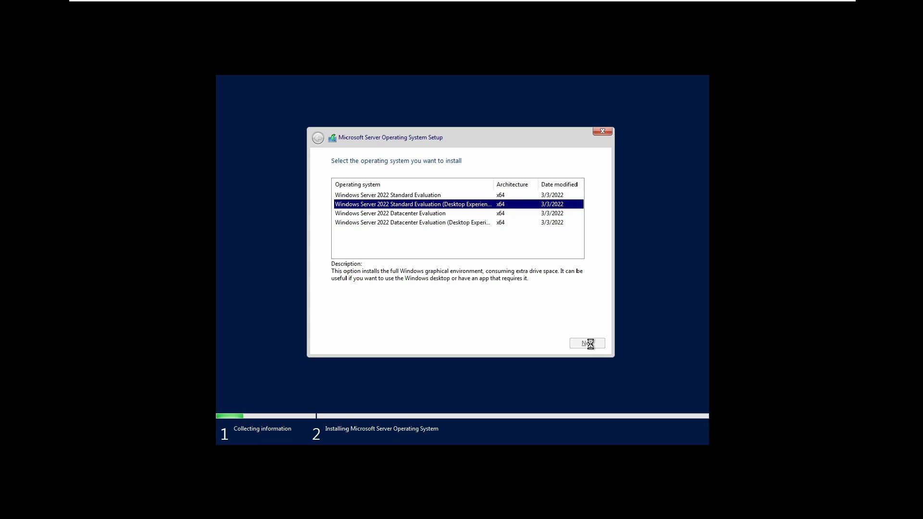
Accept the license terms and pick the Custom installation type
{"action": "left_click", "coordinate": [550, 331]}
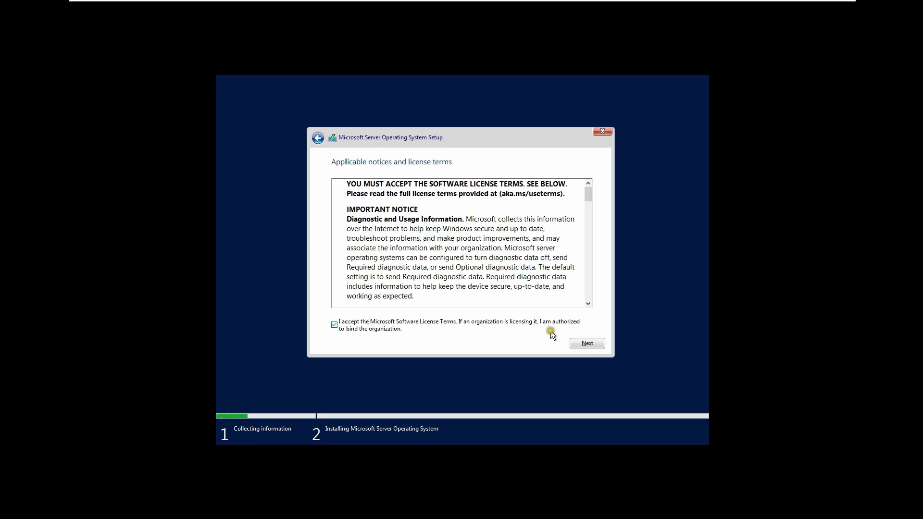
{"action": "left_click", "coordinate": [587, 343]}
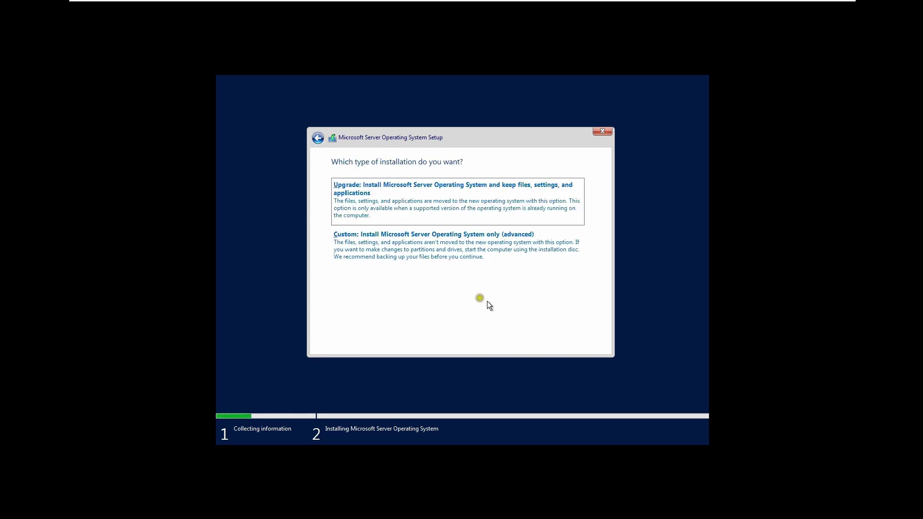
{"action": "left_click", "coordinate": [409, 258]}
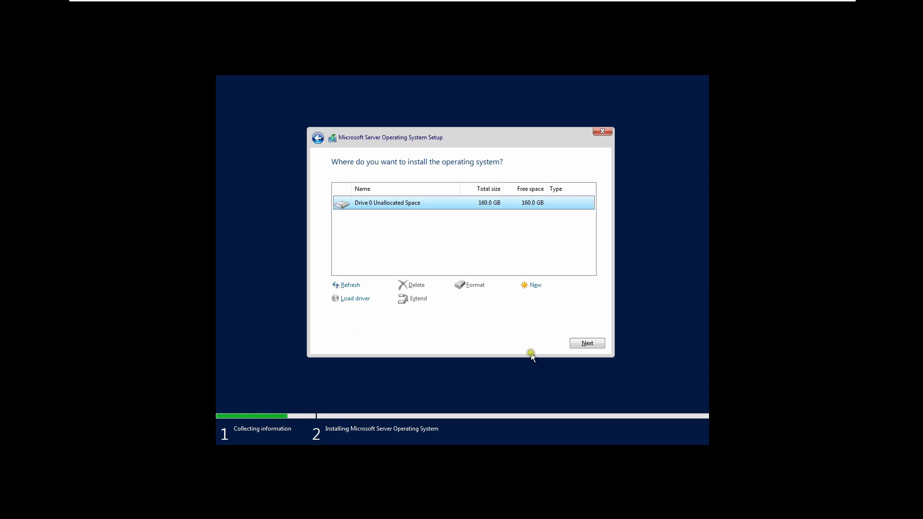
Begin installing Windows Server onto Drive 0's 160.0 GB unallocated space
{"action": "left_click", "coordinate": [581, 345]}
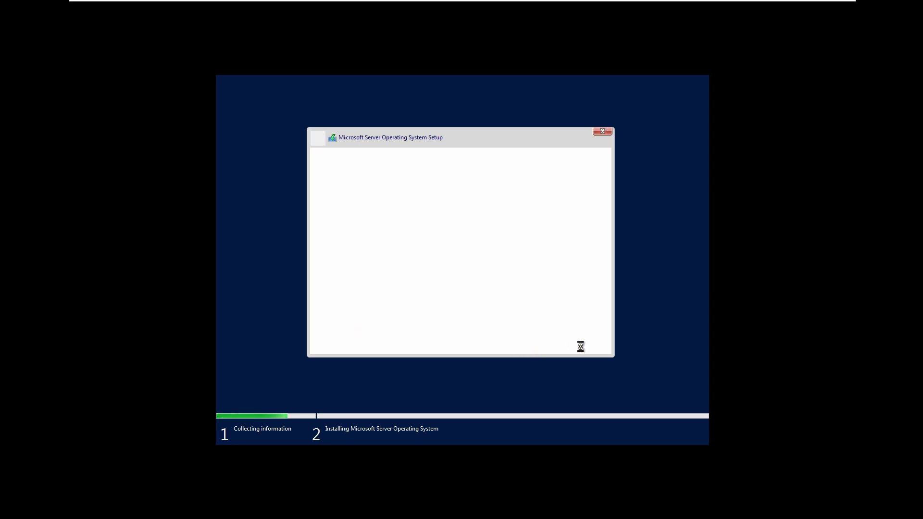
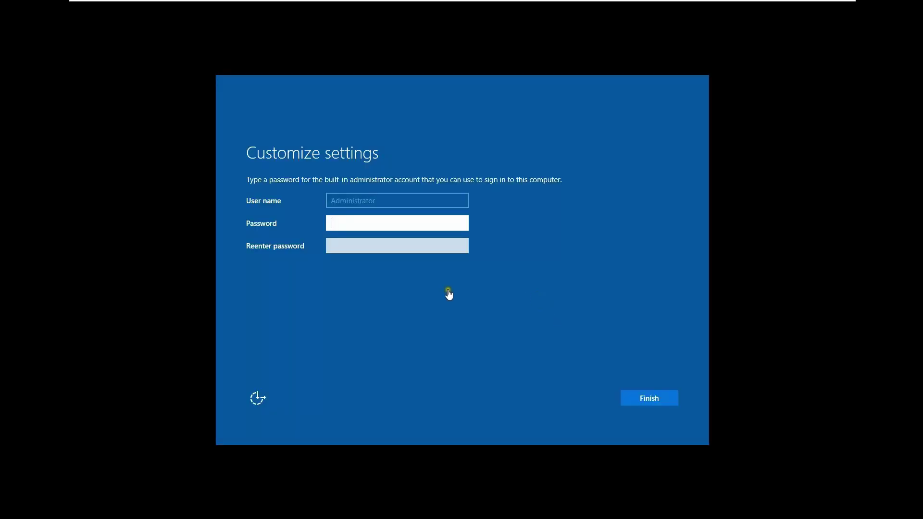
Enter and confirm the Administrator password, then finish Windows Server 2022 setup
{"action": "left_click", "coordinate": [393, 224]}
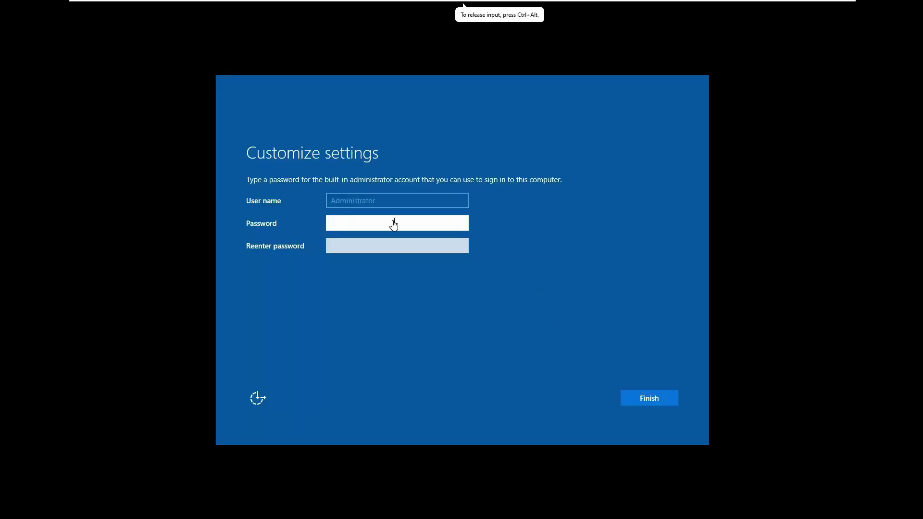
{"action": "key", "text": "Tab"}
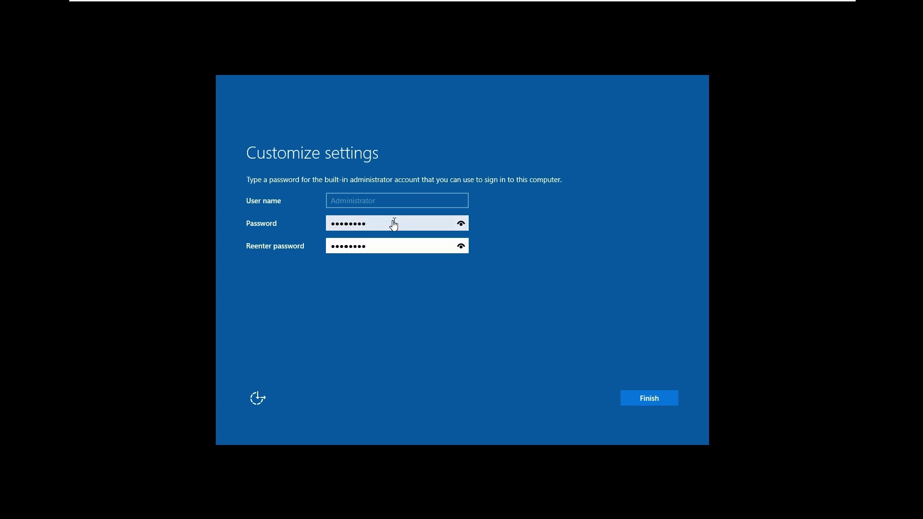
{"action": "left_click", "coordinate": [647, 395]}
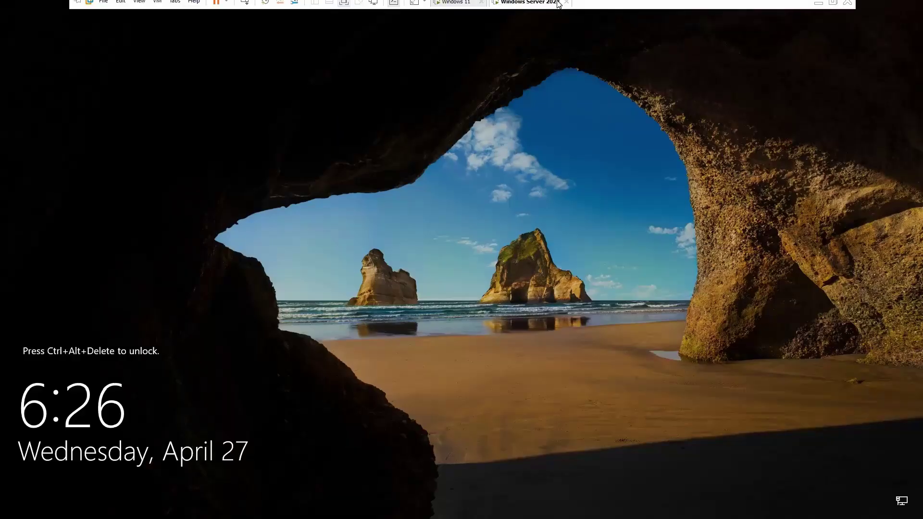
Send Ctrl+Alt+Del from VMware and sign in as Administrator with the account password
{"action": "right_click", "coordinate": [541, 4]}
{"action": "left_click", "coordinate": [597, 58]}
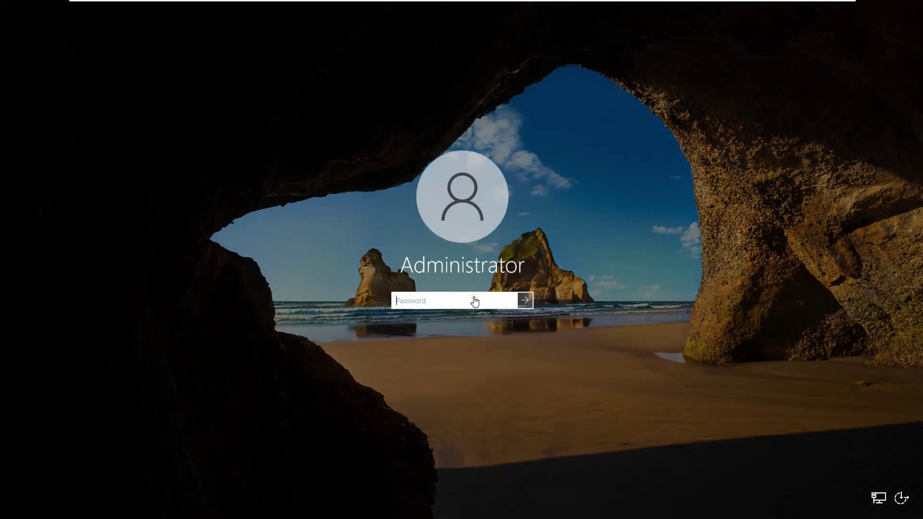
{"action": "type", "text": "•••"}
{"action": "key", "text": "BackSpace"}
{"action": "key", "text": "BackSpace"}
{"action": "key", "text": "BackSpace"}
{"action": "type", "text": "••••••••"}
{"action": "key", "text": "Return"}
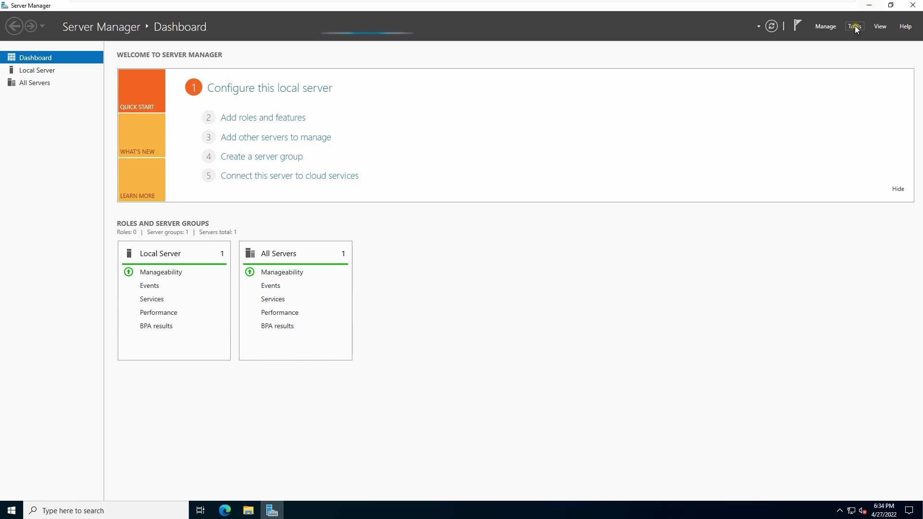
Minimize Server Manager and open This PC's Properties in File Explorer to show the About page
{"action": "left_click", "coordinate": [869, 6]}
{"action": "left_click", "coordinate": [245, 511]}
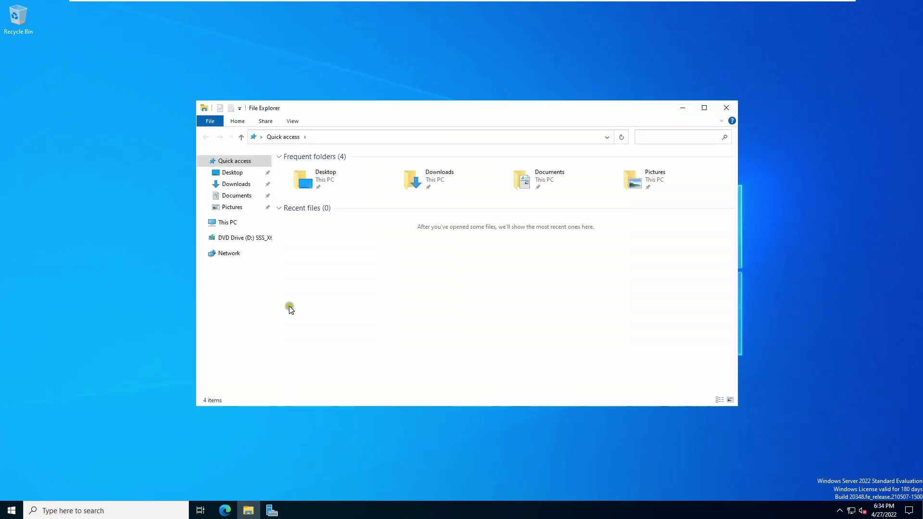
{"action": "left_click", "coordinate": [226, 223]}
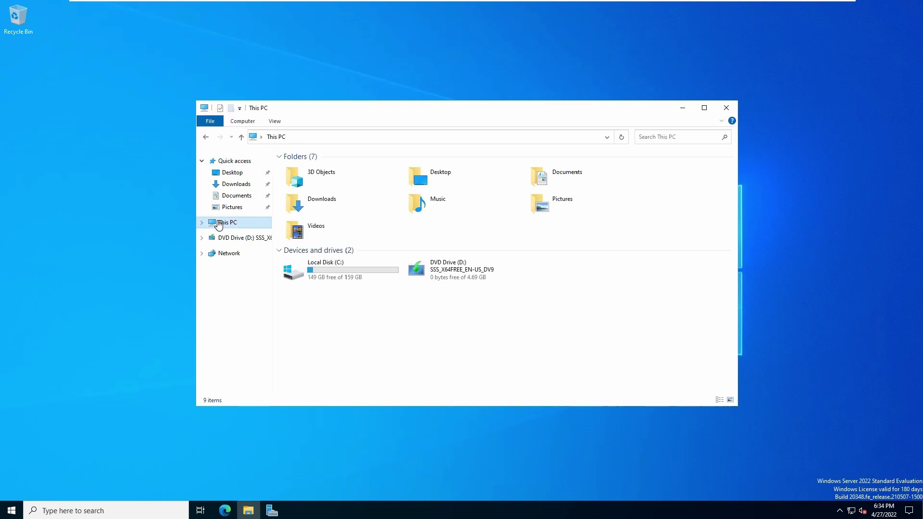
{"action": "right_click", "coordinate": [219, 225]}
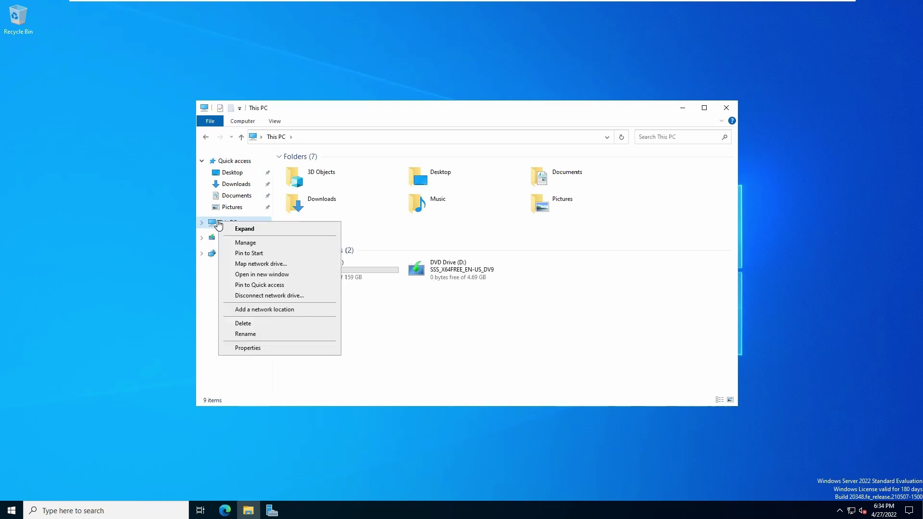
{"action": "left_click", "coordinate": [255, 350]}
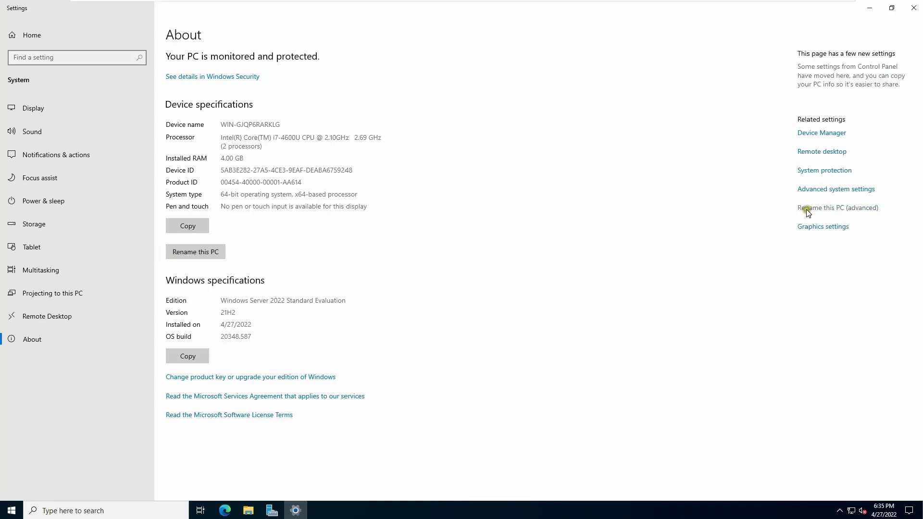
Change the computer name to DC01 in System Properties and restart the server now
{"action": "left_click", "coordinate": [838, 209]}
{"action": "left_click", "coordinate": [245, 253]}
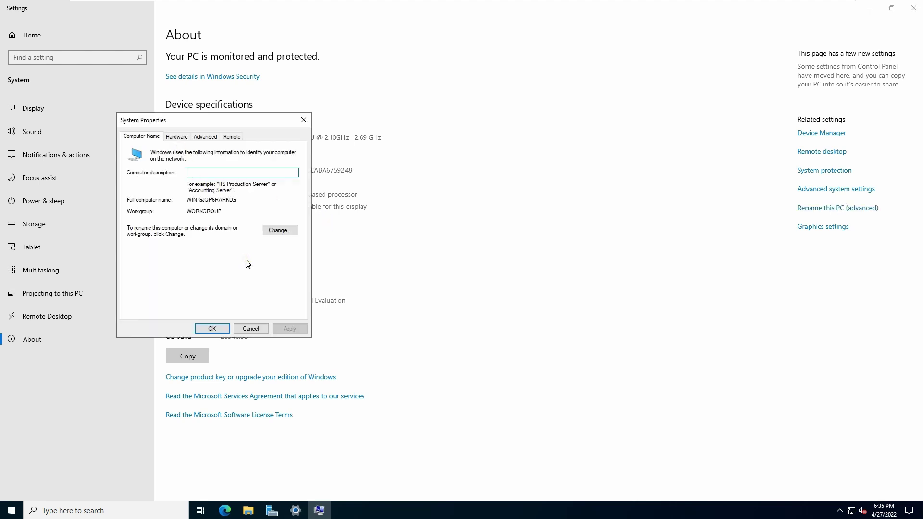
{"action": "left_click", "coordinate": [123, 142]}
{"action": "left_click", "coordinate": [281, 241]}
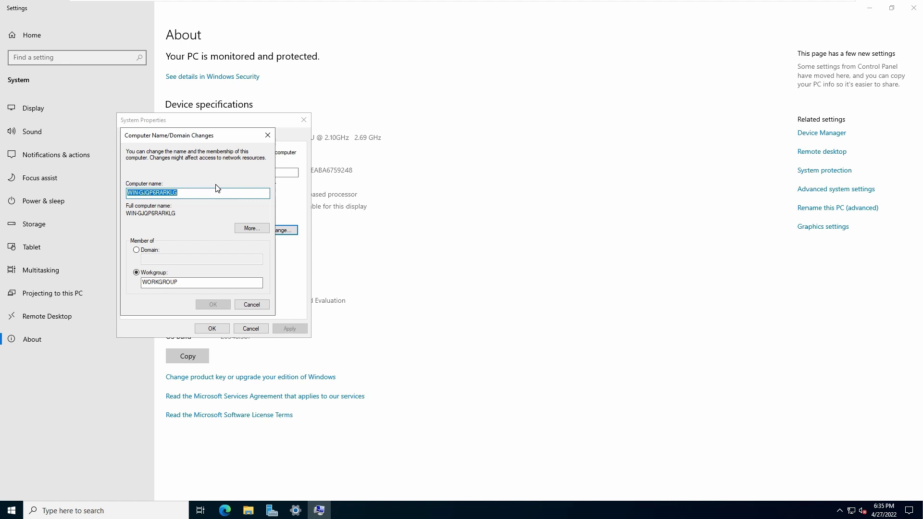
{"action": "type", "text": "DC01"}
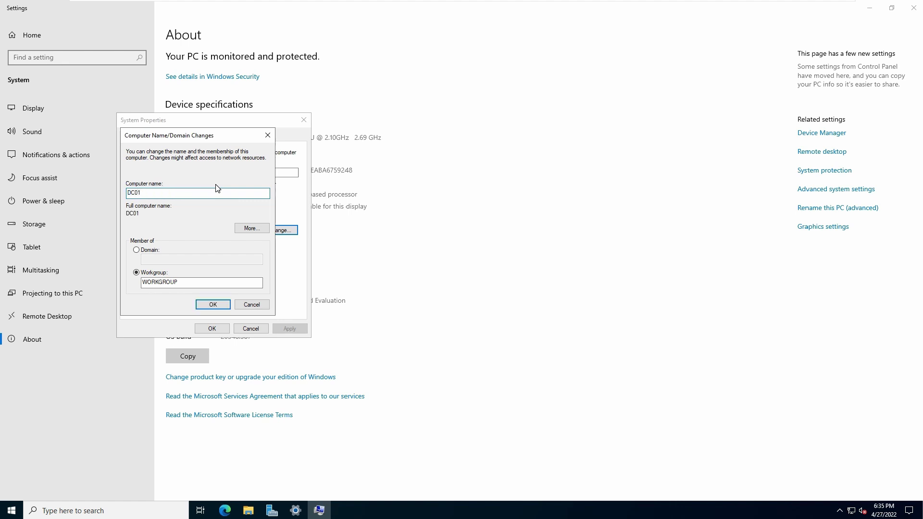
{"action": "left_click", "coordinate": [209, 190]}
{"action": "left_click", "coordinate": [211, 305]}
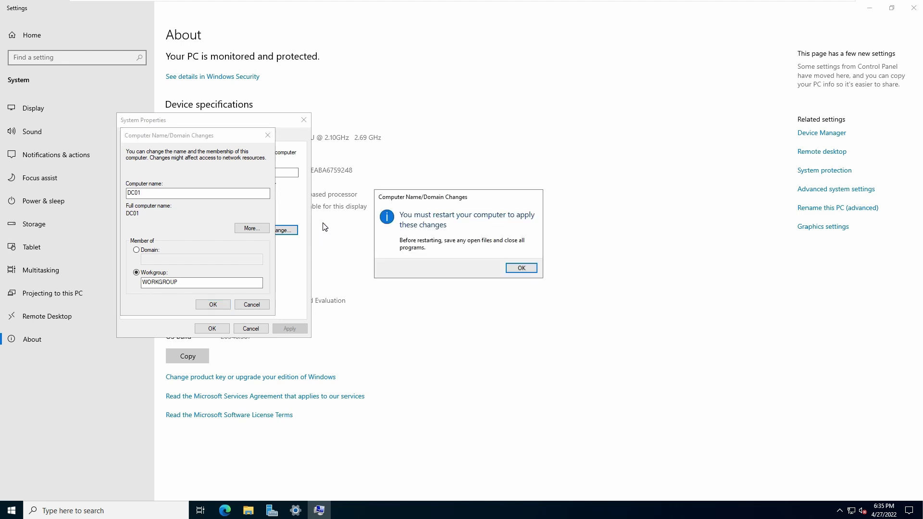
{"action": "left_click", "coordinate": [525, 268]}
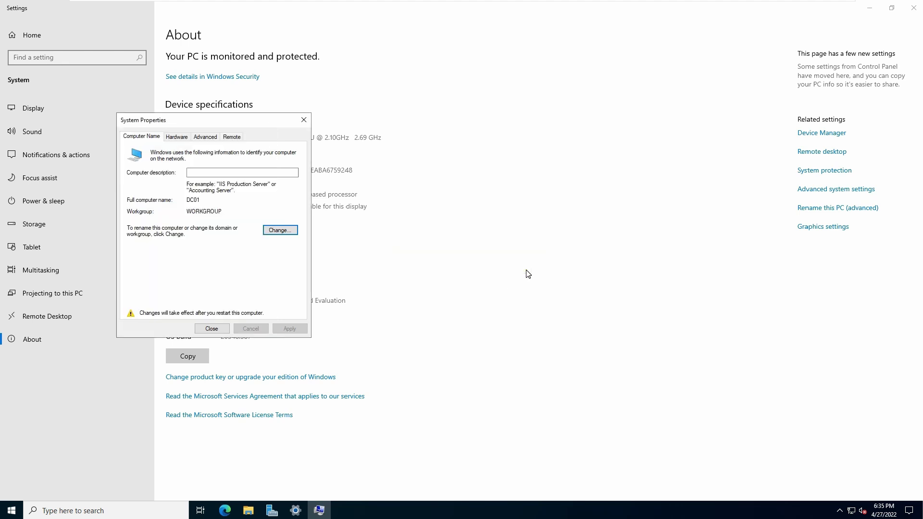
{"action": "left_click", "coordinate": [215, 330]}
{"action": "left_click", "coordinate": [462, 265]}
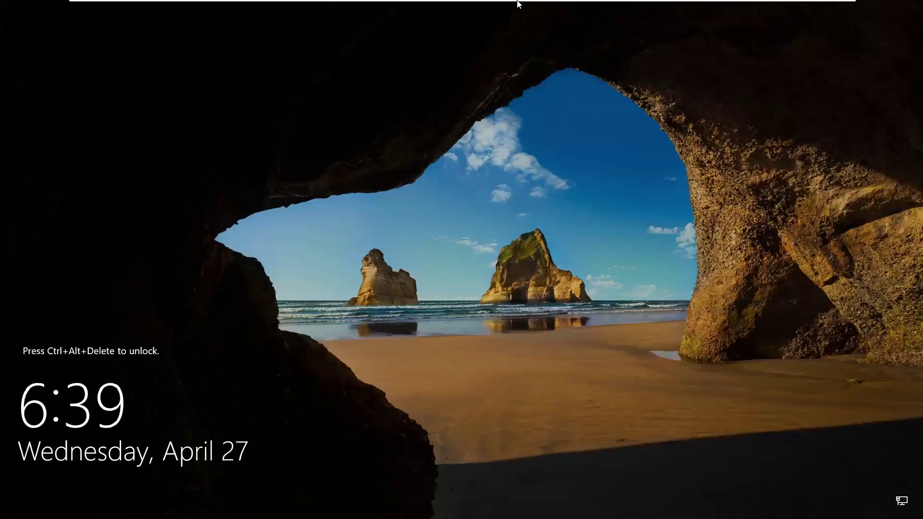
Sign back in as Administrator after the restart using the account password
{"action": "right_click", "coordinate": [529, 7]}
{"action": "left_click", "coordinate": [557, 59]}
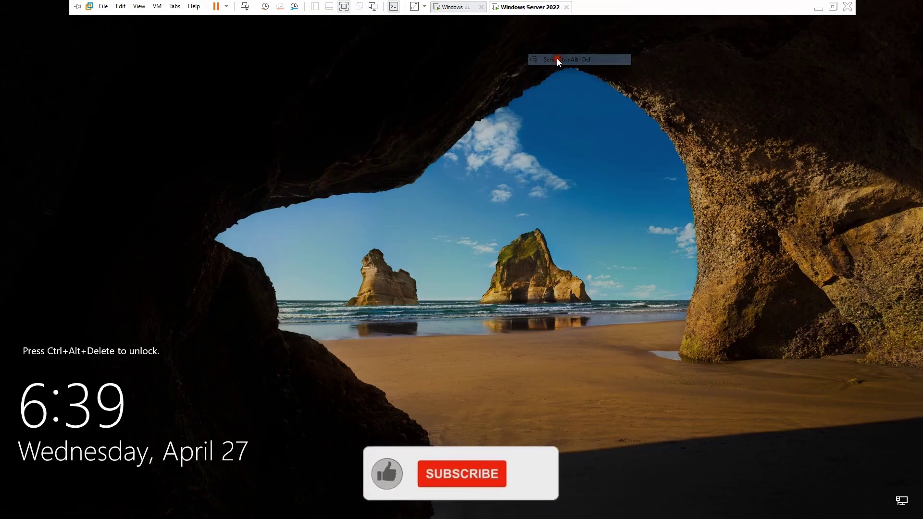
{"action": "key", "text": "Return"}
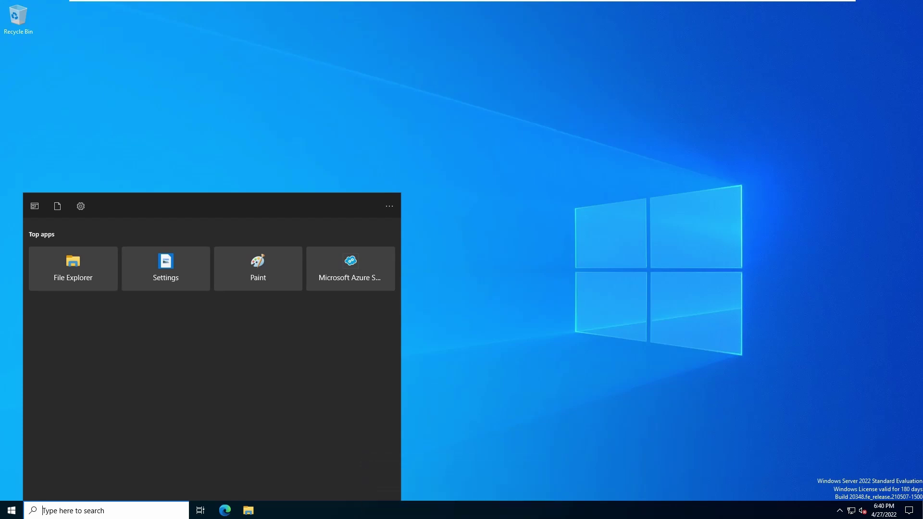
Open Command Prompt and run hostname to confirm the name is DC01
{"action": "type", "text": "cmd"}
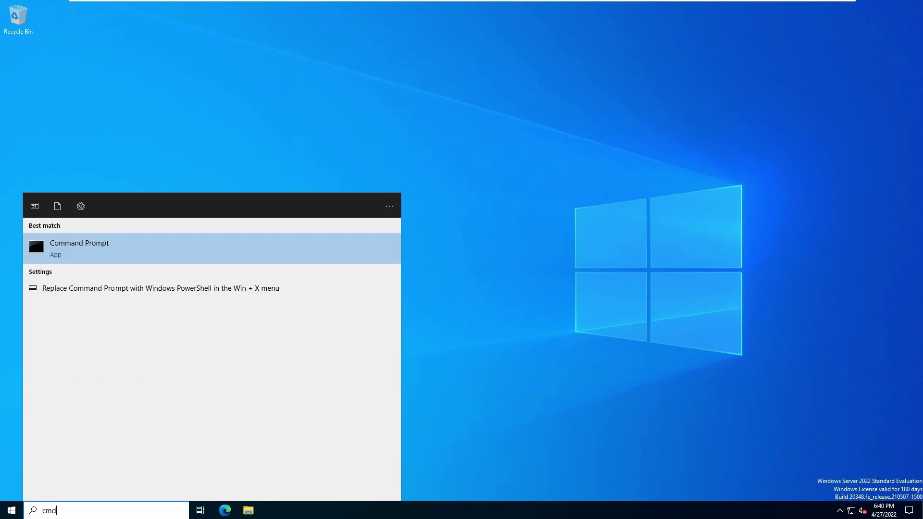
{"action": "key", "text": "Return"}
{"action": "type", "text": "hostname"}
{"action": "key", "text": "Return"}
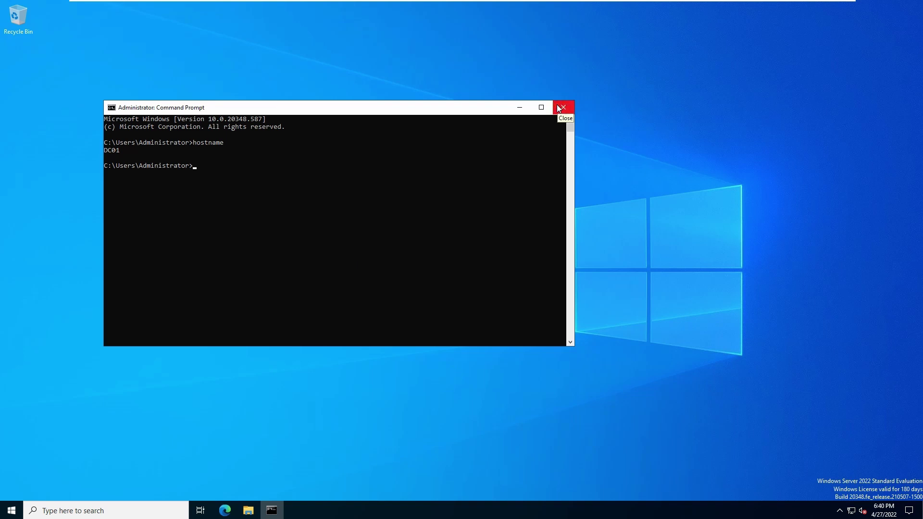
Run ncpa.cpl to open the Network Connections window
{"action": "left_click_drag", "start_coordinate": [453, 107], "coordinate": [456, 92]}
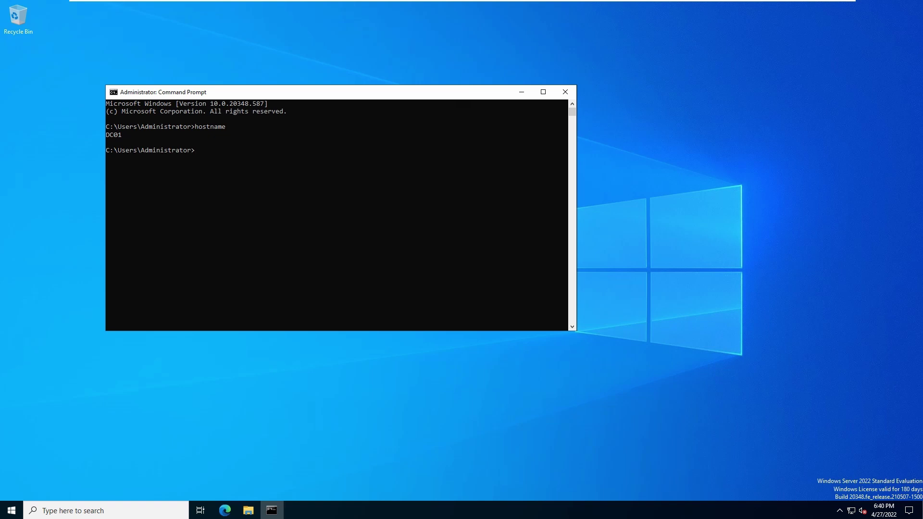
{"action": "type", "text": "ncpa.cpl"}
{"action": "key", "text": "Return"}
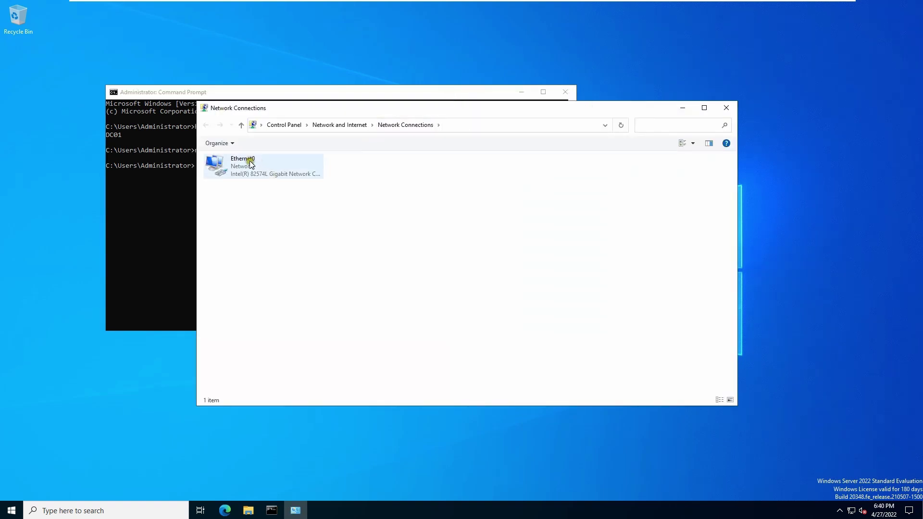
Open the Internet Protocol Version 4 (TCP/IPv4) properties of the Ethernet0 adapter
{"action": "left_click", "coordinate": [241, 165]}
{"action": "right_click", "coordinate": [242, 165]}
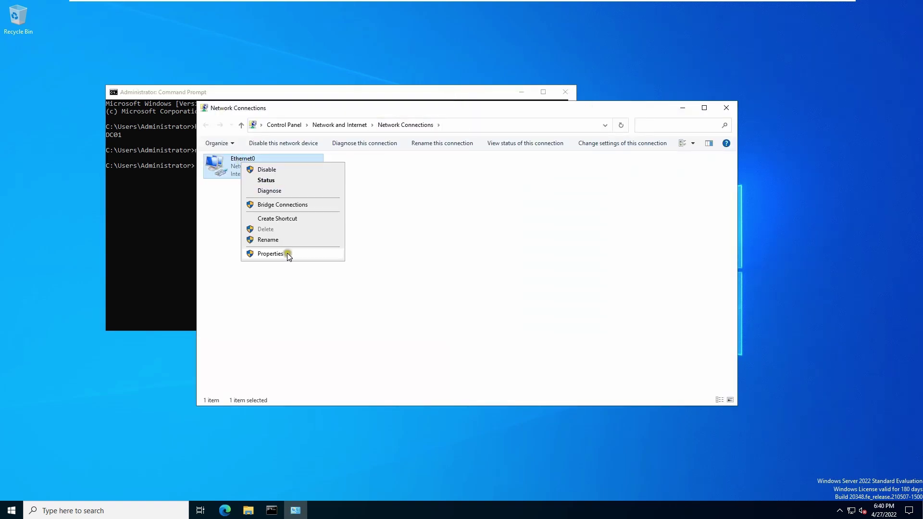
{"action": "left_click", "coordinate": [272, 255]}
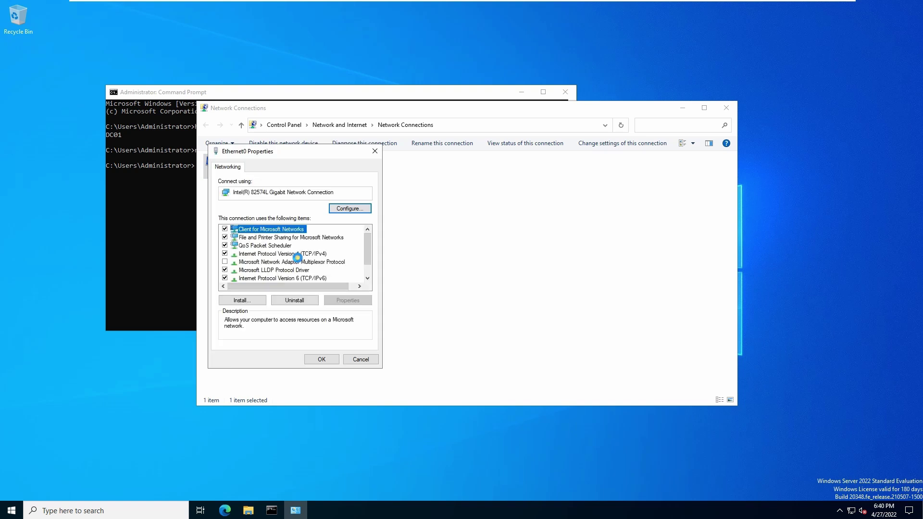
{"action": "left_click", "coordinate": [297, 255]}
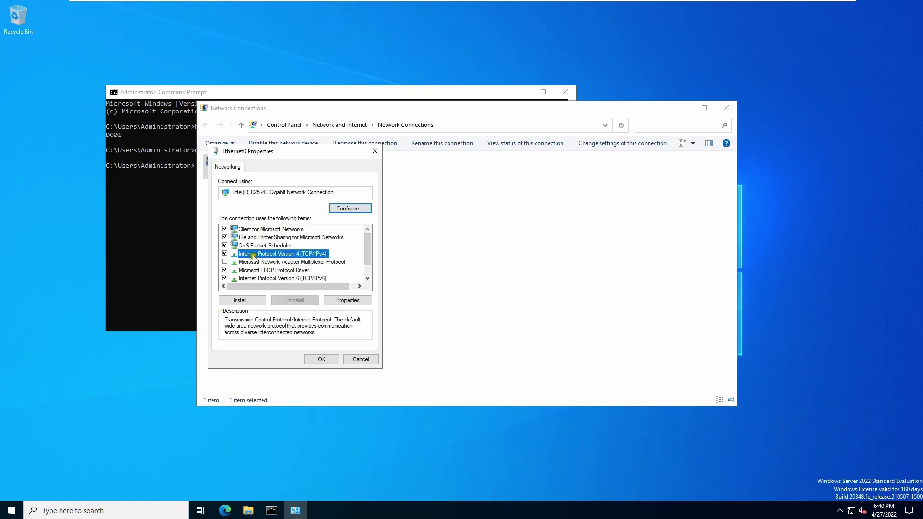
{"action": "left_click", "coordinate": [343, 302]}
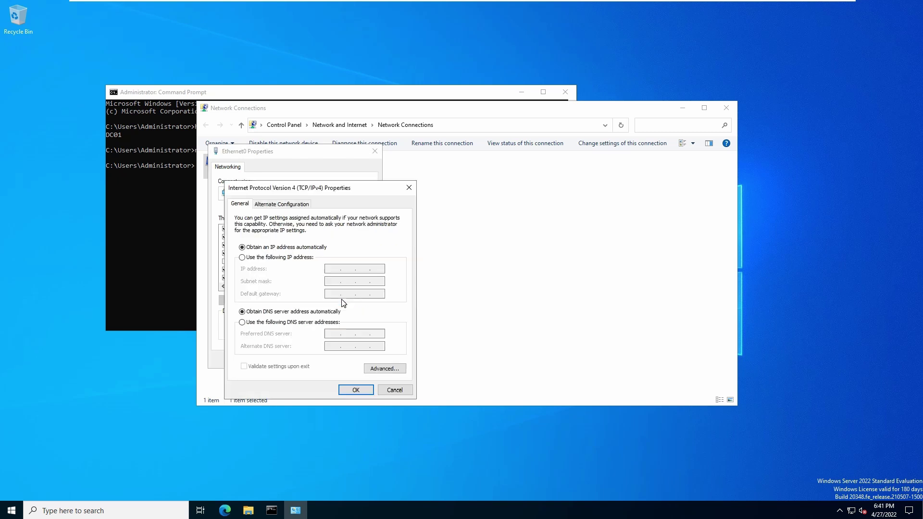
Assign static IP 192.168.35.100, mask 255.255.255.0, gateway 192.168.35.2, DNS 172.0.0.1, then close Network Connections
{"action": "left_click", "coordinate": [245, 259]}
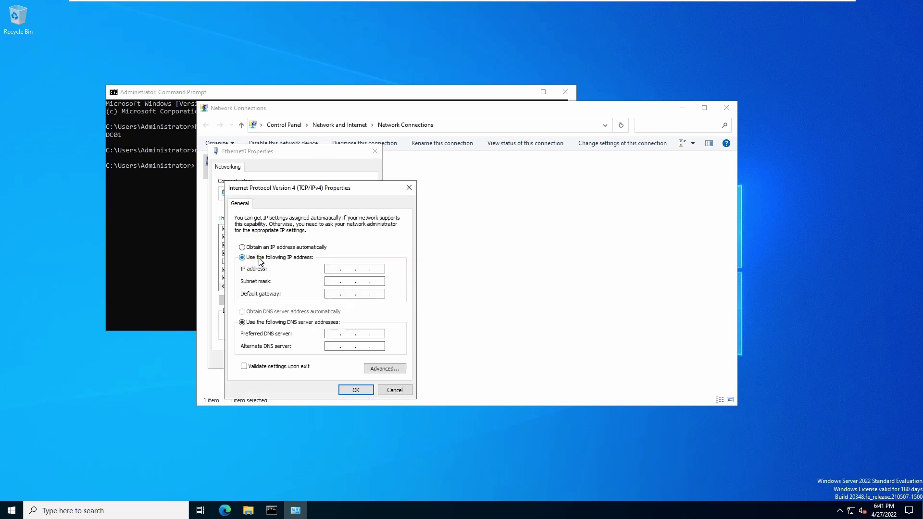
{"action": "type", "text": "192 . 168 . 35 . 100"}
{"action": "key", "text": "Tab"}
{"action": "key", "text": "Tab"}
{"action": "type", "text": "192 . 168 . "}
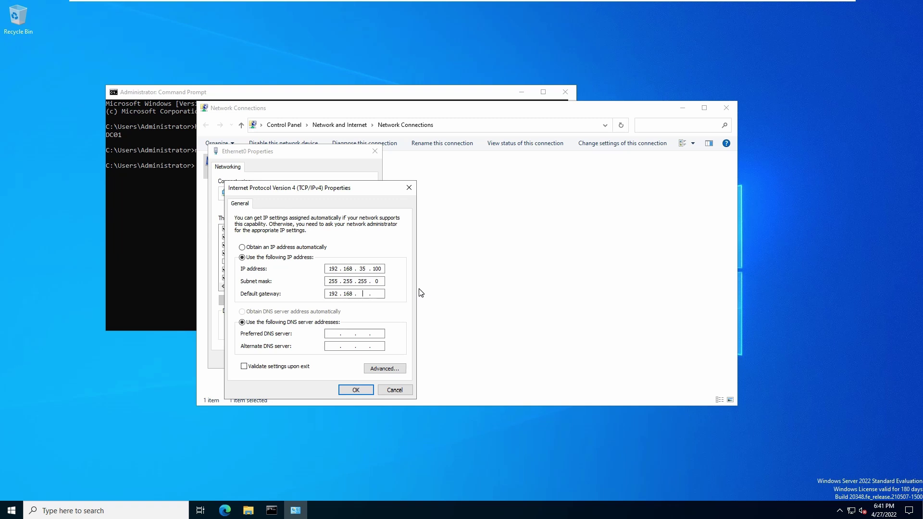
{"action": "type", "text": "35 . 2"}
{"action": "key", "text": "Tab"}
{"action": "key", "text": "Tab"}
{"action": "type", "text": "172"}
{"action": "type", "text": "8"}
{"action": "type", "text": "8.8.8"}
{"action": "key", "text": "Return"}
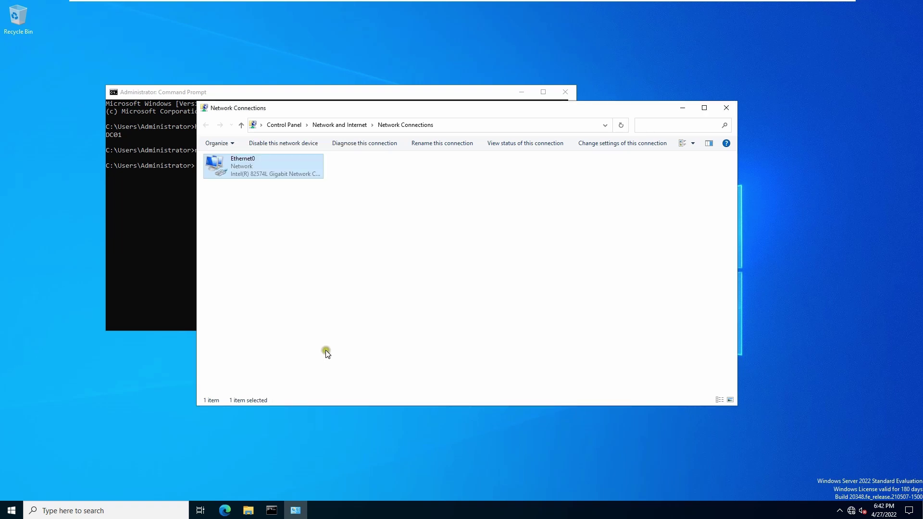
{"action": "left_click", "coordinate": [726, 109]}
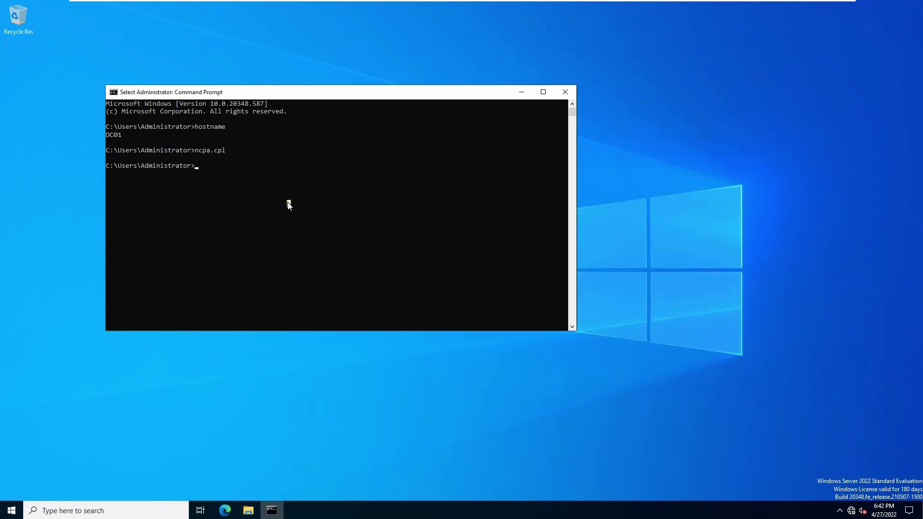
{"action": "type", "text": "ping go"}
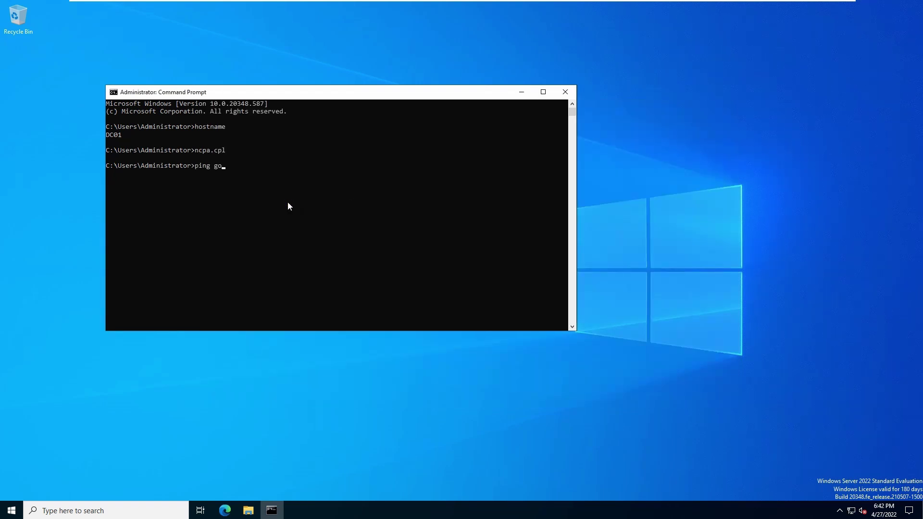
{"action": "type", "text": "ogle.com"}
Run ping google.com, confirm 4 of 4 replies with 0% loss, and close Command Prompt
{"action": "key", "text": "Return"}
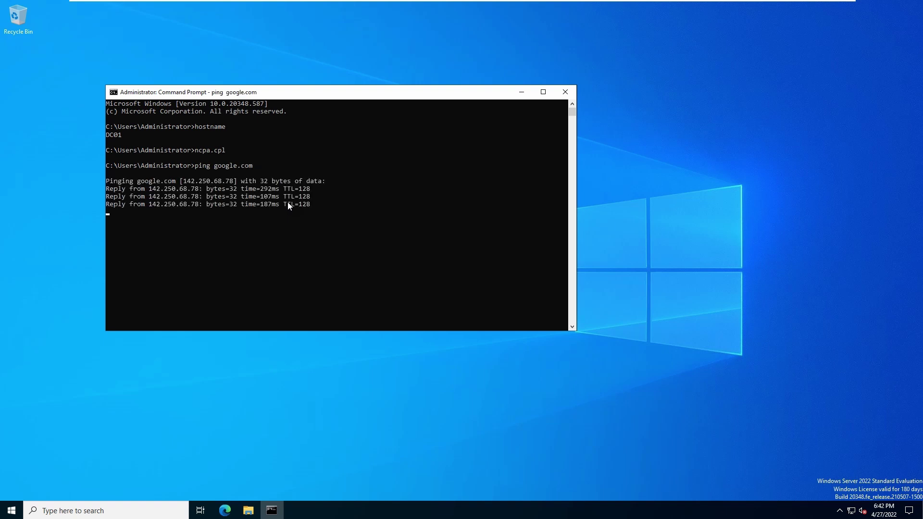
{"action": "key", "text": "Return"}
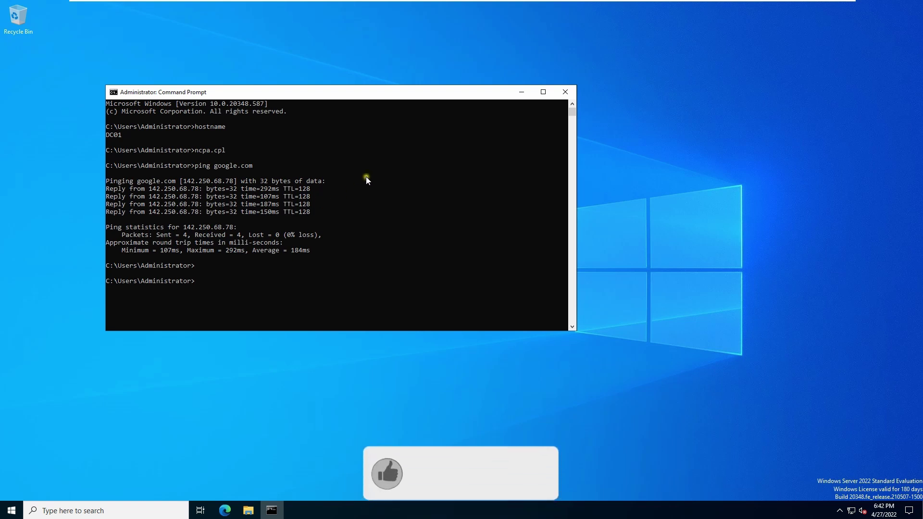
{"action": "left_click", "coordinate": [569, 98]}
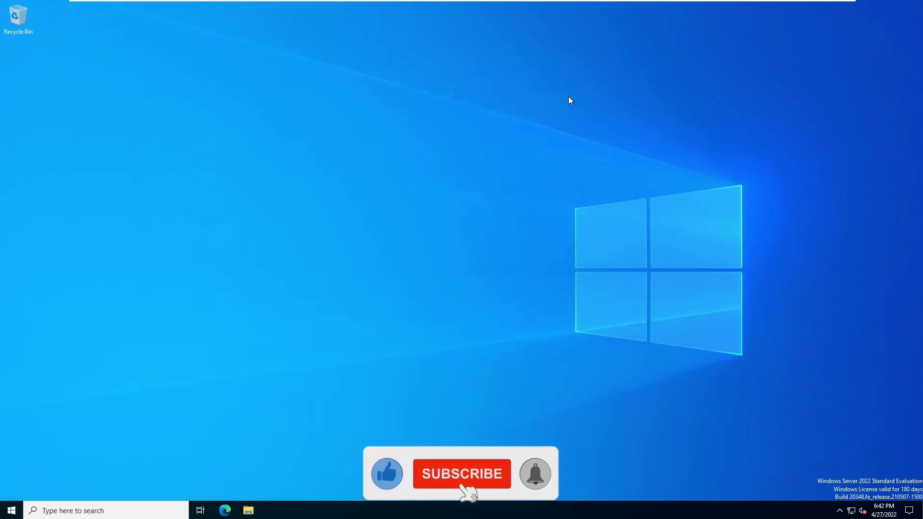
Launch Server Manager from the Start menu and open its Manage menu on the Dashboard
{"action": "left_click", "coordinate": [11, 511]}
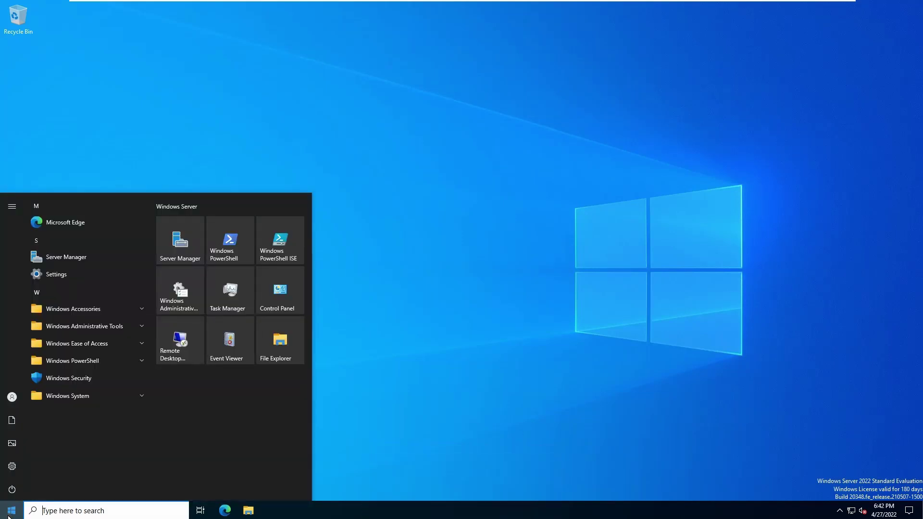
{"action": "left_click", "coordinate": [117, 393]}
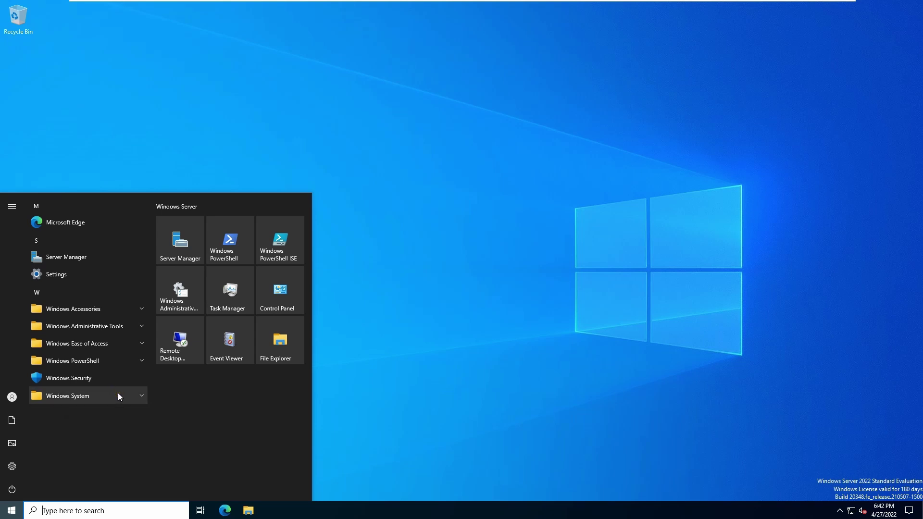
{"action": "left_click", "coordinate": [65, 261]}
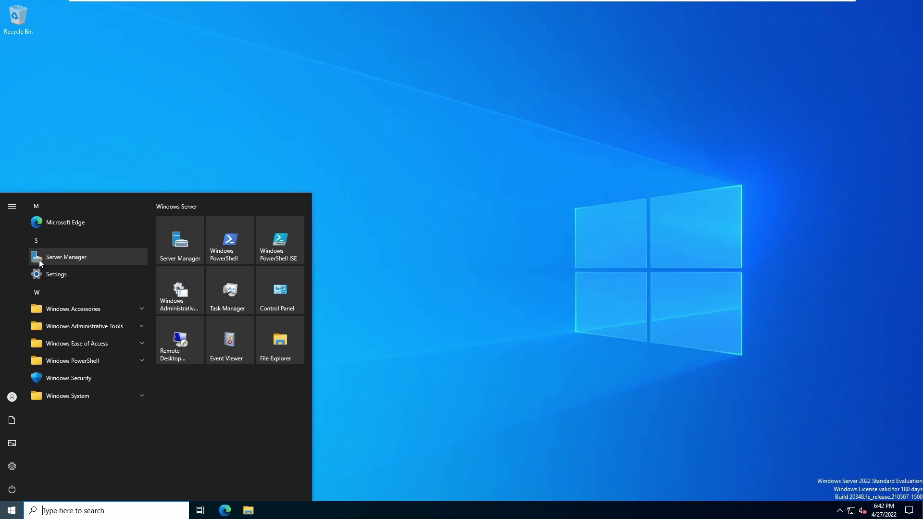
{"action": "left_click", "coordinate": [64, 259]}
{"action": "left_click", "coordinate": [68, 260]}
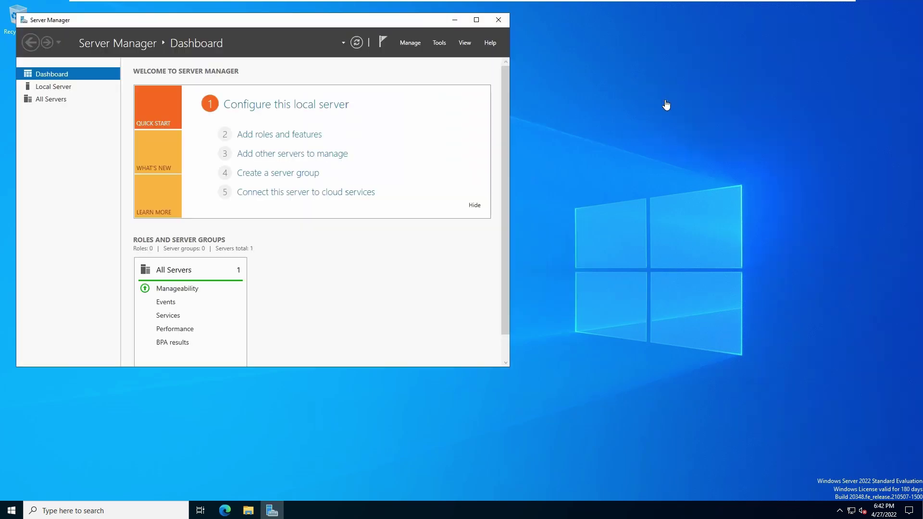
{"action": "left_click", "coordinate": [728, 161]}
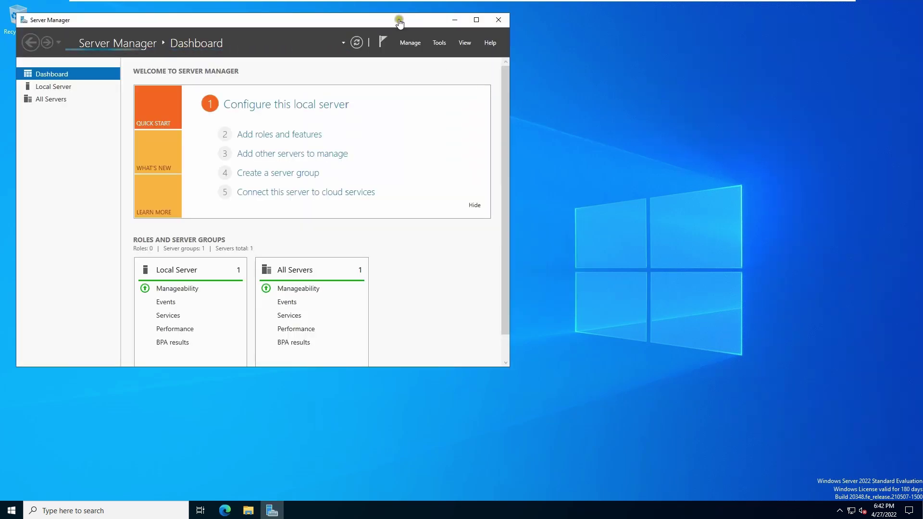
{"action": "left_click", "coordinate": [406, 42]}
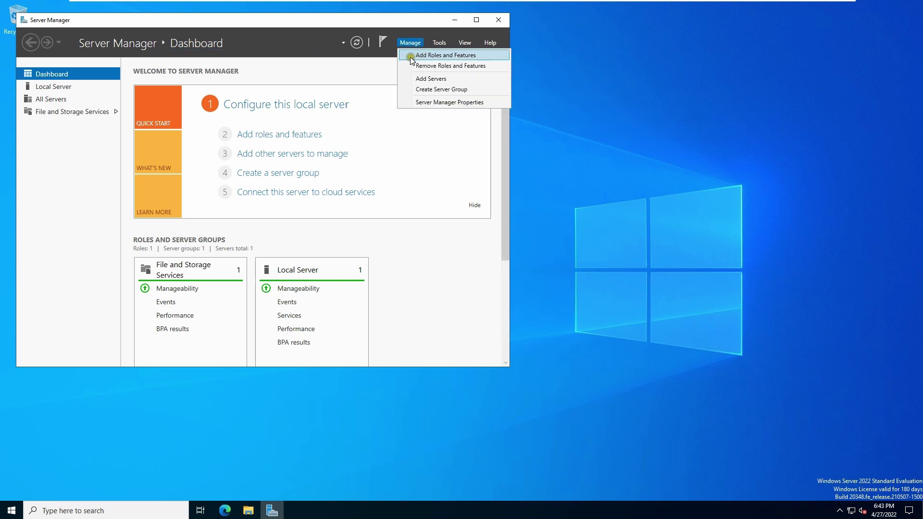
Start Add Roles and Features with role-based installation and select DC01 as the destination server
{"action": "left_click", "coordinate": [405, 57]}
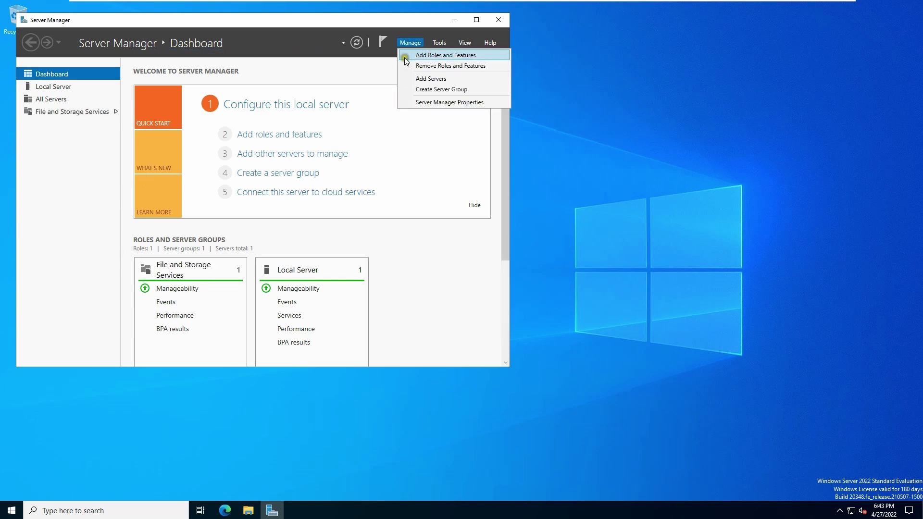
{"action": "left_click", "coordinate": [441, 55]}
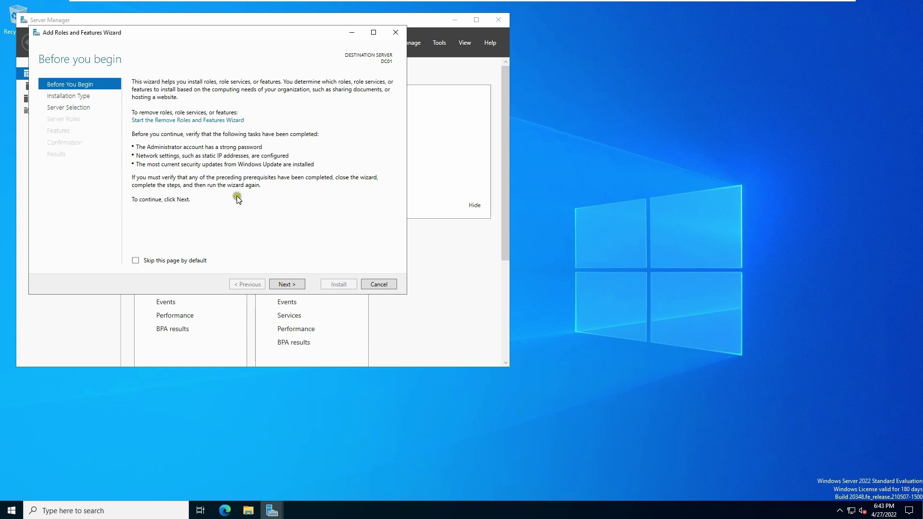
{"action": "left_click", "coordinate": [284, 284]}
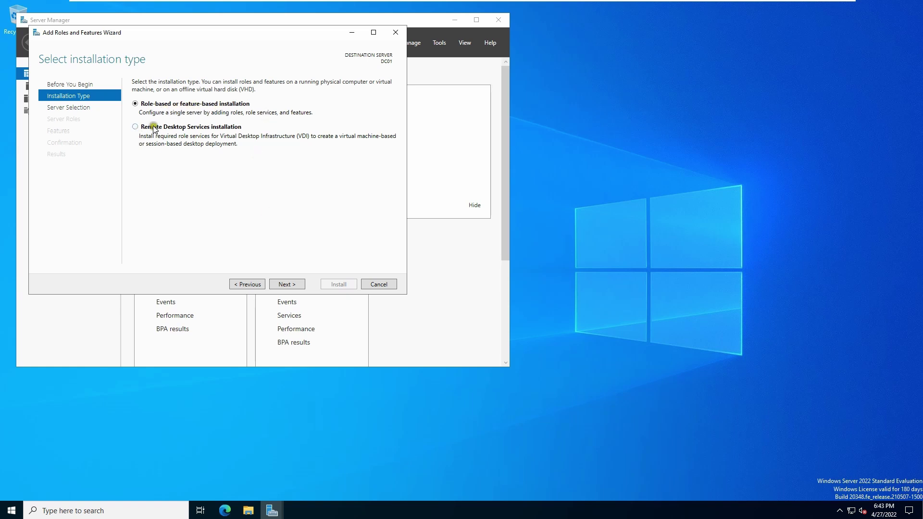
{"action": "left_click", "coordinate": [291, 285]}
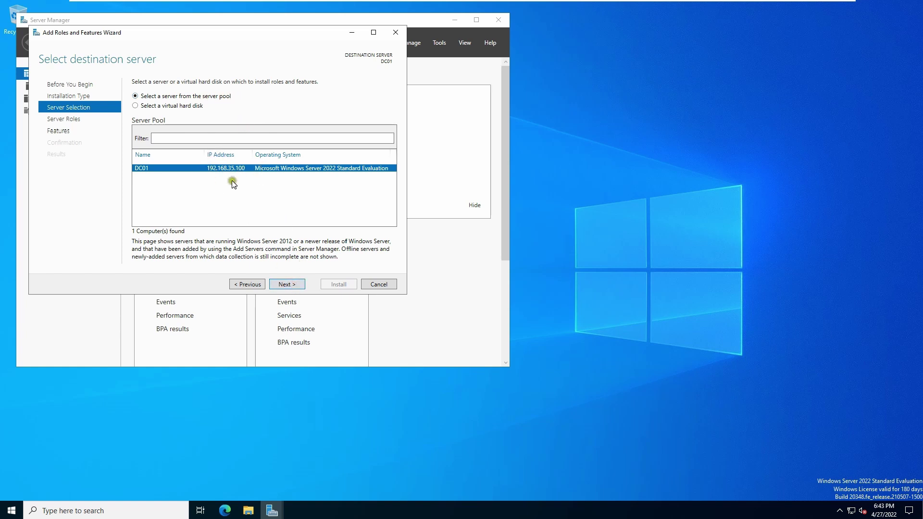
{"action": "left_click", "coordinate": [288, 285]}
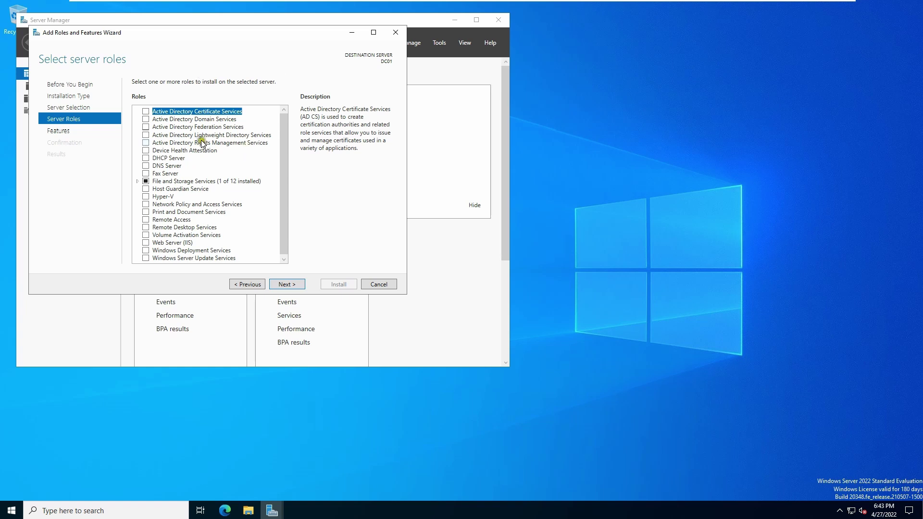
Tick Active Directory Domain Services, add its required management features, and skip extra features
{"action": "left_click", "coordinate": [165, 120]}
{"action": "left_click", "coordinate": [144, 119]}
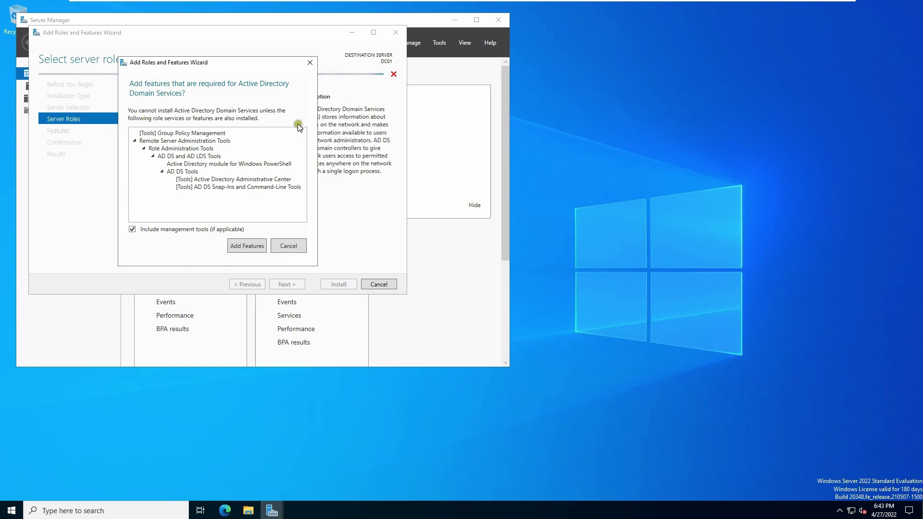
{"action": "left_click", "coordinate": [246, 247]}
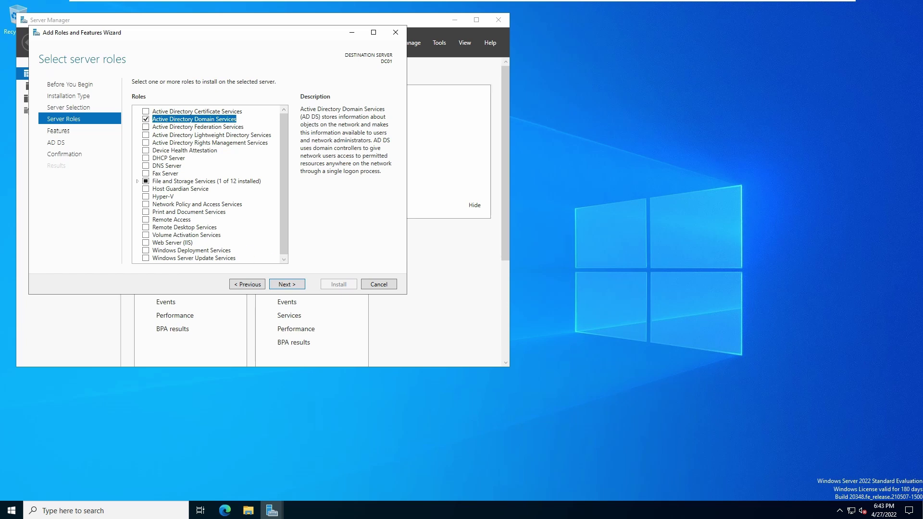
{"action": "left_click", "coordinate": [286, 284]}
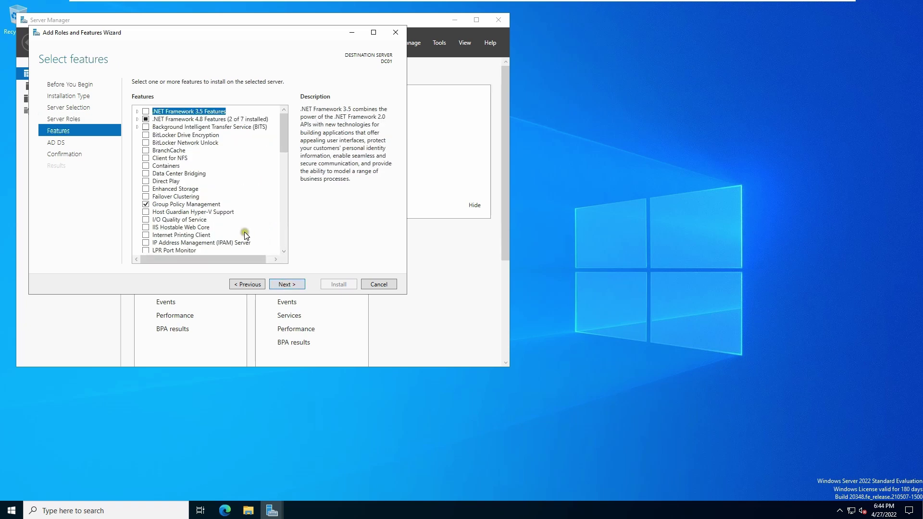
{"action": "scroll", "coordinate": [245, 235], "scroll_direction": "down", "scroll_amount": 3}
{"action": "scroll", "coordinate": [246, 236], "scroll_direction": "down", "scroll_amount": 12}
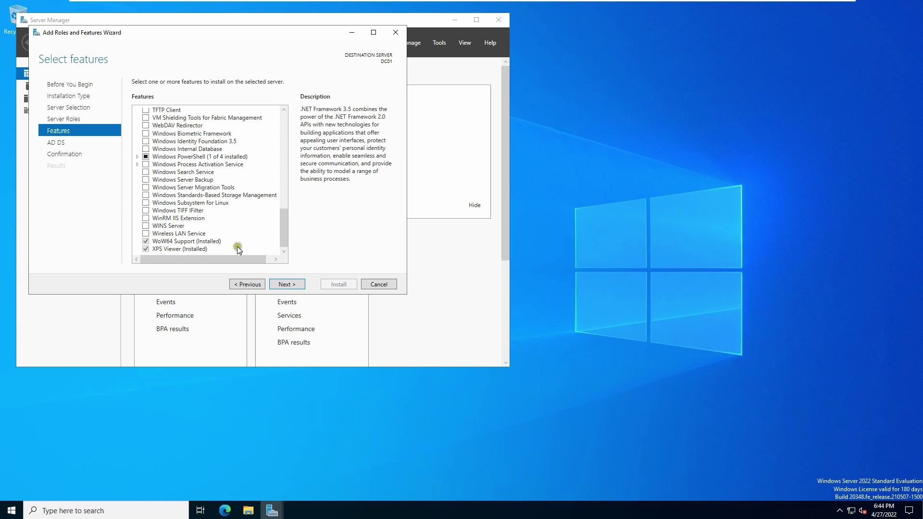
{"action": "left_click", "coordinate": [291, 287]}
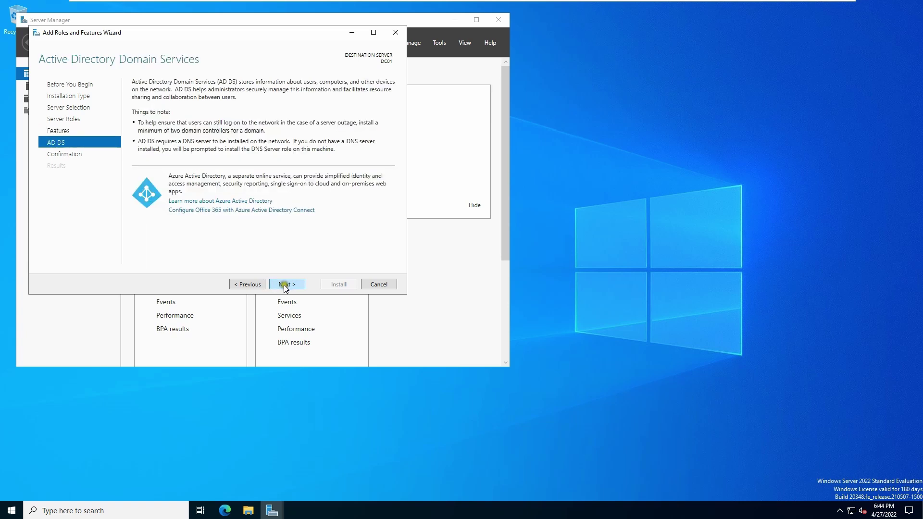
Install the AD DS role and management tools on DC01, then close the wizard after success
{"action": "left_click", "coordinate": [292, 287]}
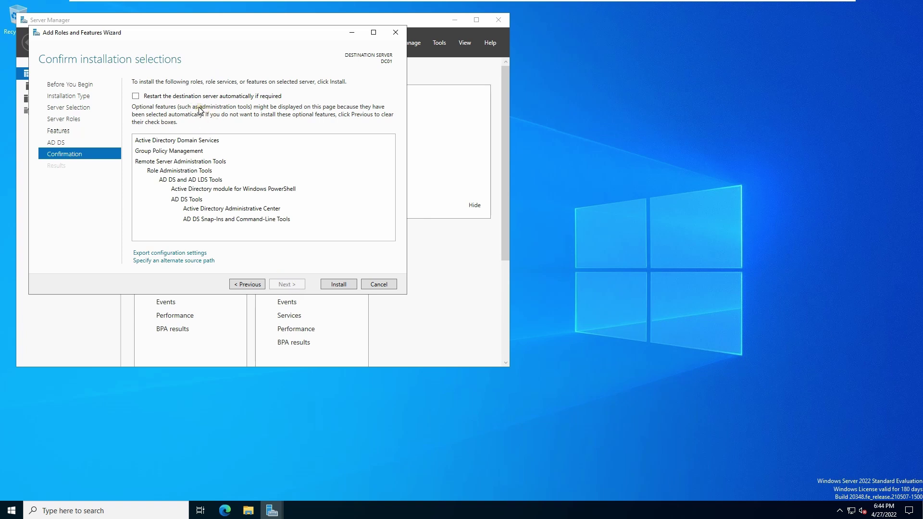
{"action": "left_click", "coordinate": [146, 96]}
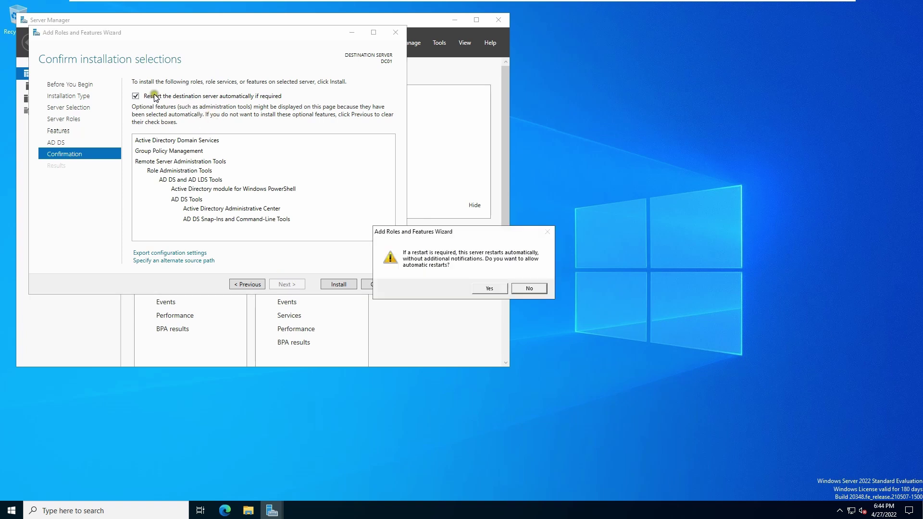
{"action": "left_click", "coordinate": [496, 288]}
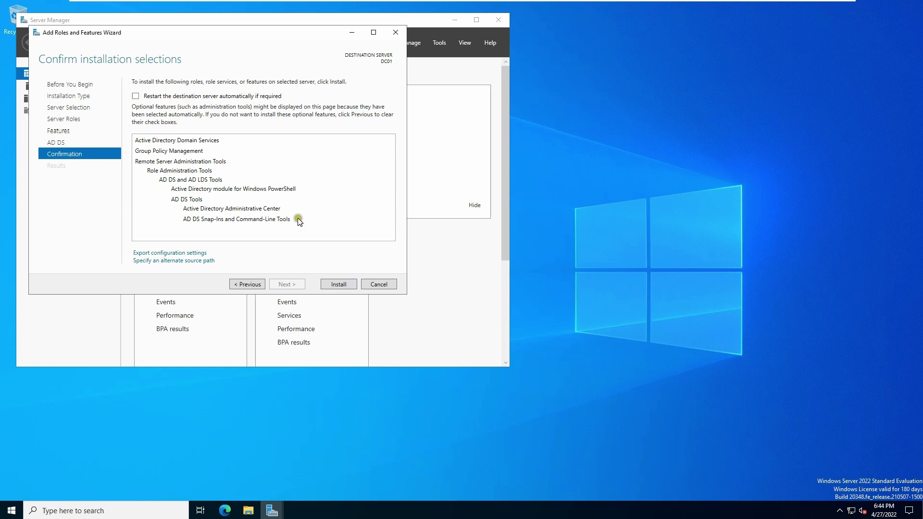
{"action": "left_click", "coordinate": [329, 285]}
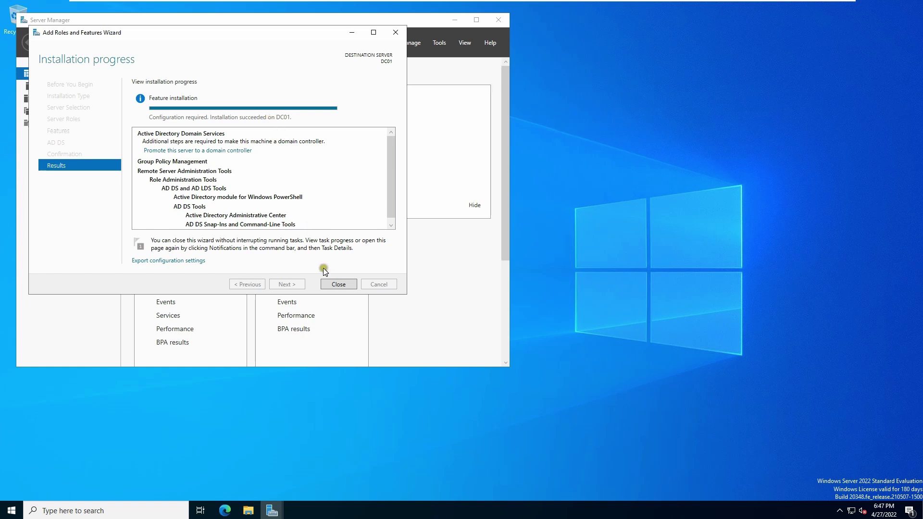
{"action": "left_click", "coordinate": [333, 285]}
Close the completed AD DS installer and launch the Active Directory Domain Services Configuration Wizard
{"action": "left_click", "coordinate": [336, 286]}
{"action": "left_click", "coordinate": [346, 246]}
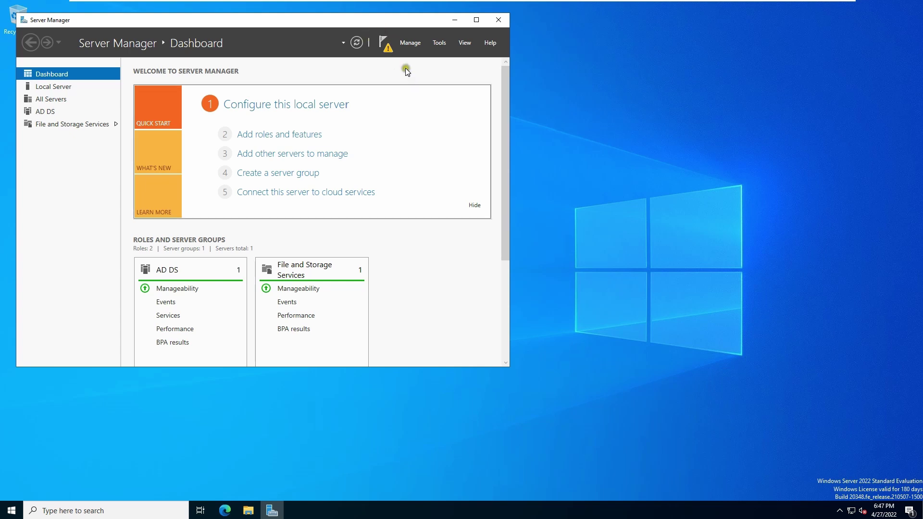
{"action": "left_click", "coordinate": [385, 49]}
{"action": "mouse_move", "coordinate": [249, 85]}
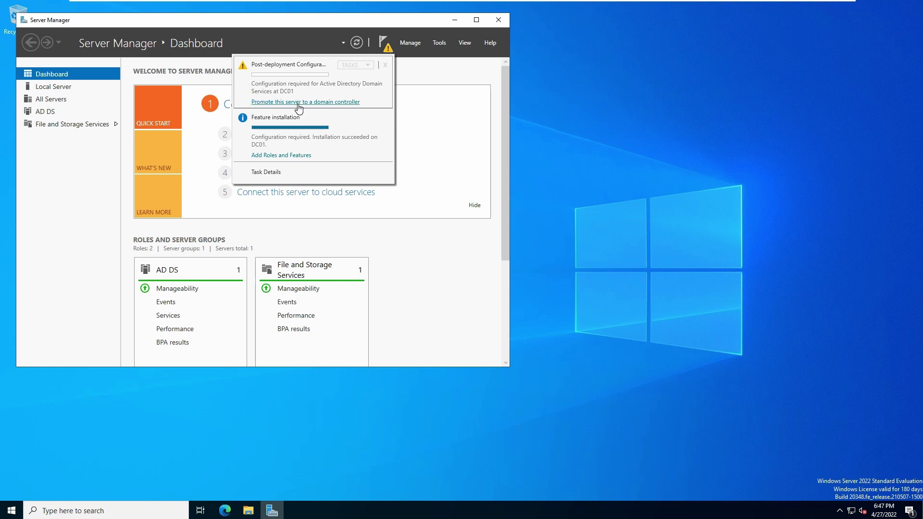
{"action": "left_click", "coordinate": [326, 102]}
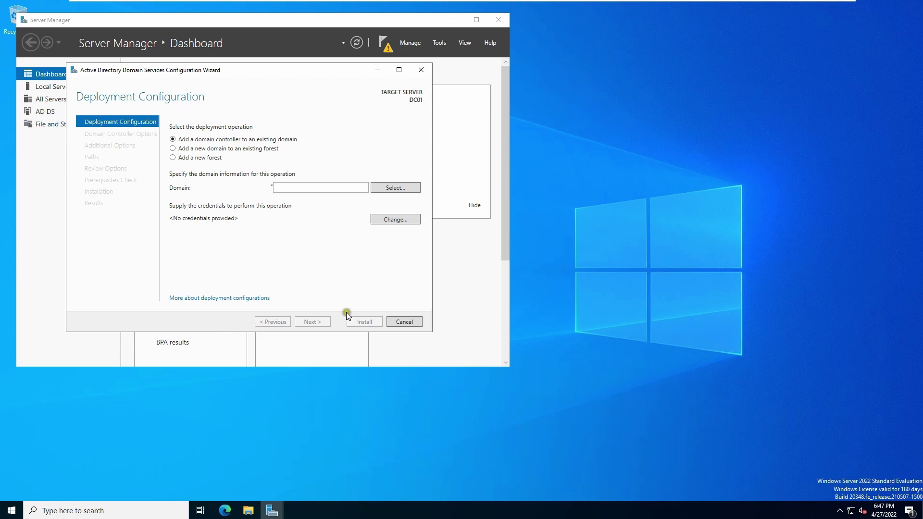
Choose 'Add a new forest' and enter 'syp' as the root domain name
{"action": "left_click", "coordinate": [403, 220]}
{"action": "left_click", "coordinate": [188, 160]}
{"action": "left_click", "coordinate": [301, 188]}
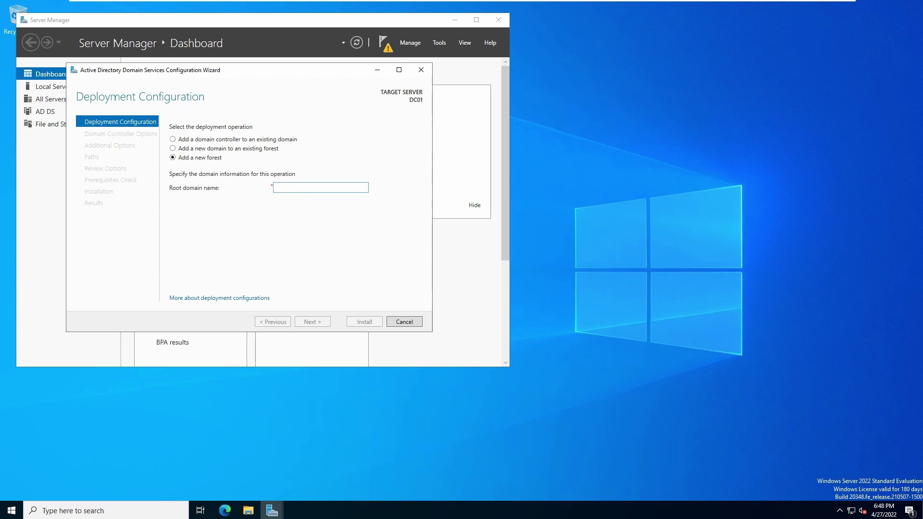
{"action": "type", "text": "syp"}
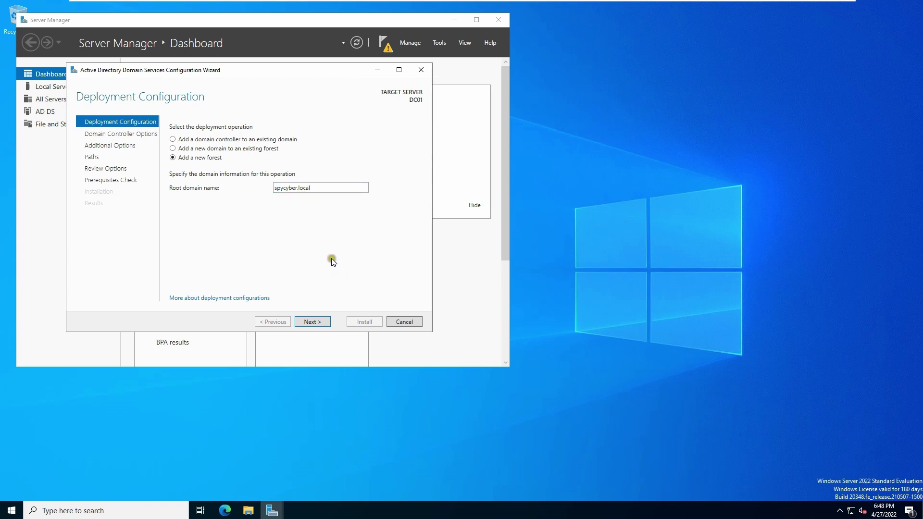
Enter and confirm the DSRM password on the Domain Controller Options page
{"action": "left_click", "coordinate": [312, 322]}
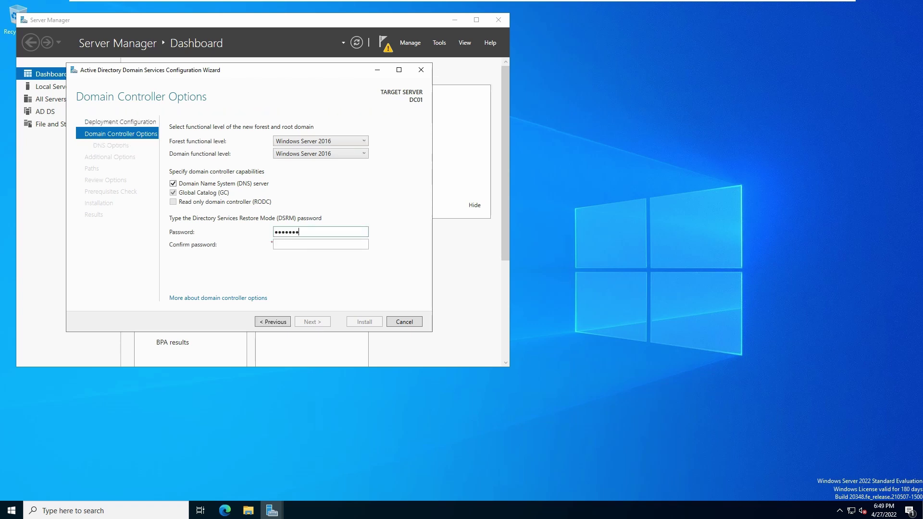
{"action": "type", "text": "d"}
{"action": "key", "text": "Tab"}
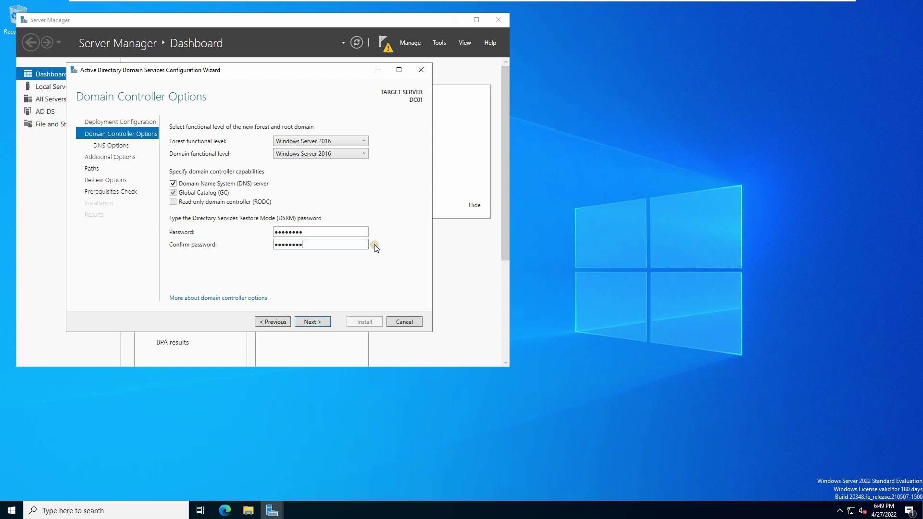
{"action": "left_click", "coordinate": [307, 320]}
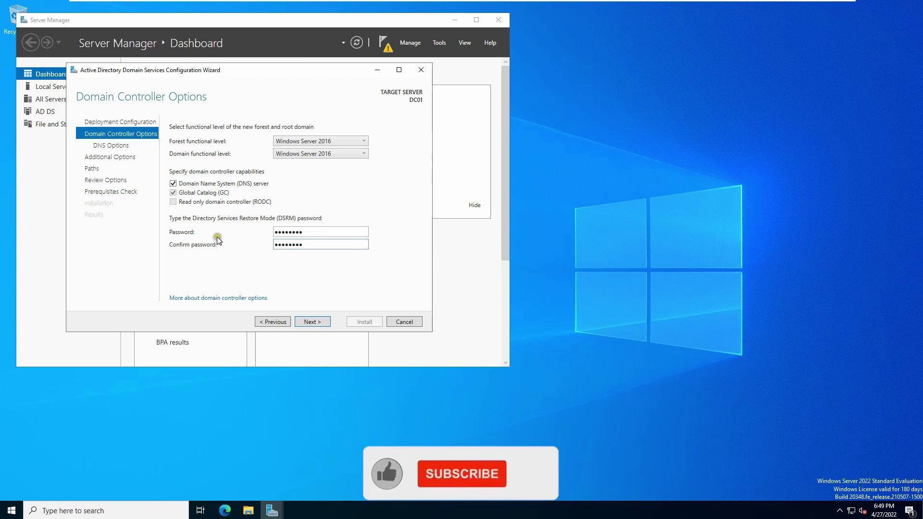
Accept default DNS options, NetBIOS name SPYCYBER and default database and log folders
{"action": "left_click", "coordinate": [315, 324]}
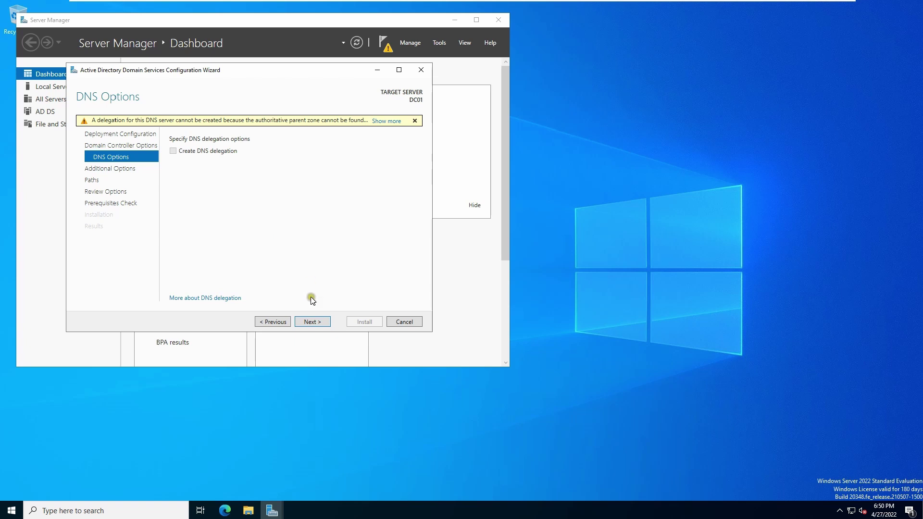
{"action": "left_click", "coordinate": [310, 321]}
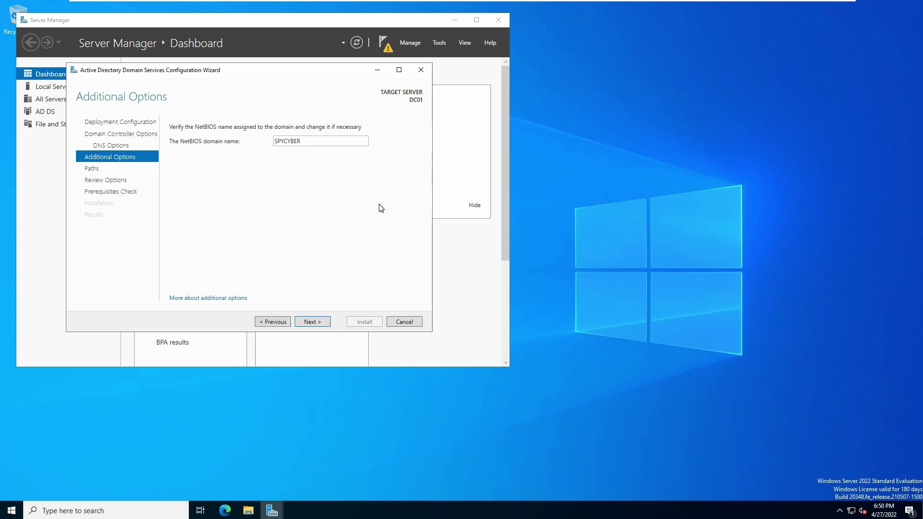
{"action": "left_click", "coordinate": [311, 321]}
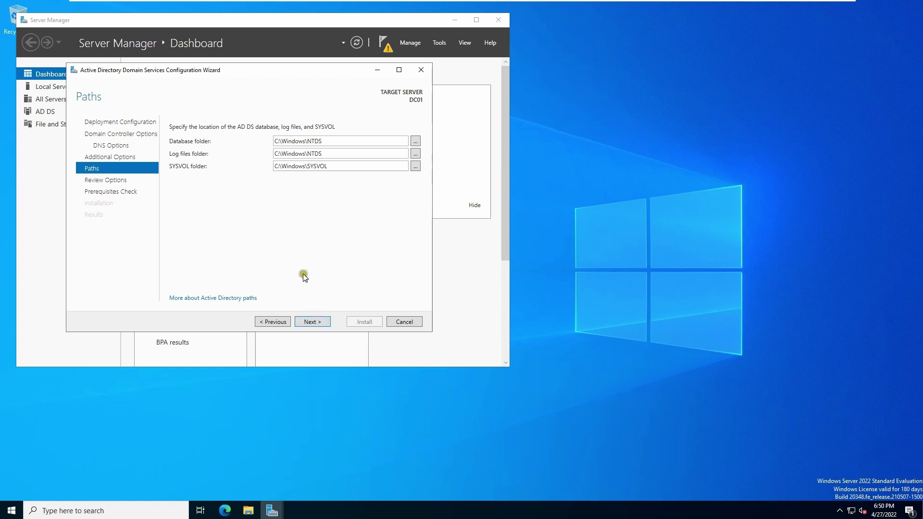
{"action": "left_click", "coordinate": [313, 321]}
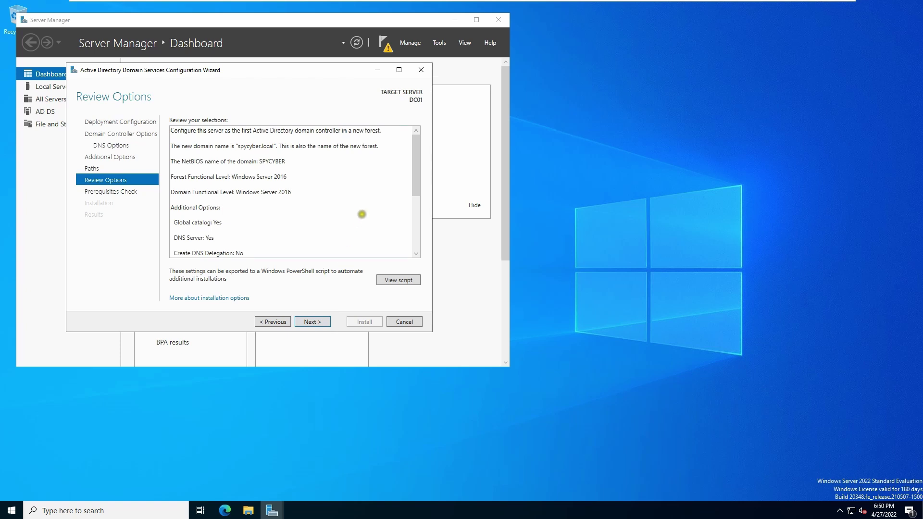
{"action": "mouse_move", "coordinate": [413, 153]}
{"action": "left_mouse_down"}
{"action": "mouse_move", "coordinate": [414, 216]}
{"action": "mouse_move", "coordinate": [417, 140]}
{"action": "left_mouse_up"}
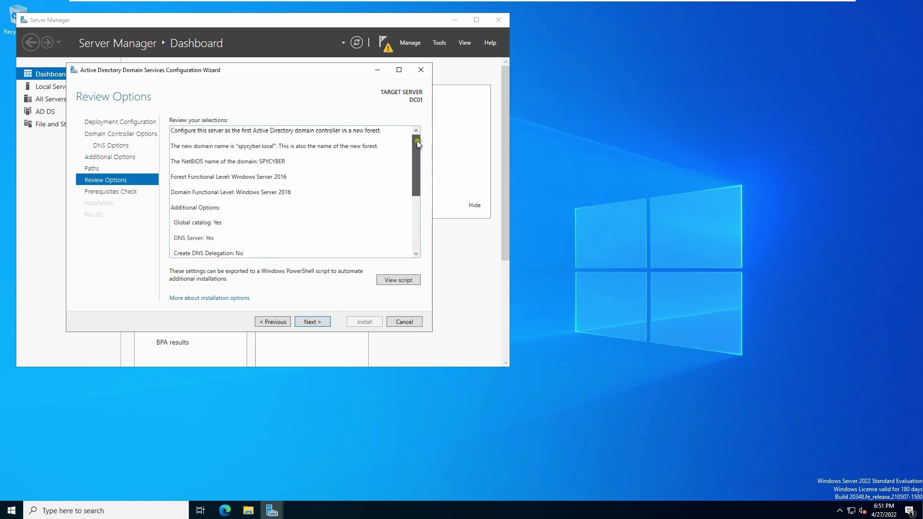
{"action": "left_click", "coordinate": [311, 322]}
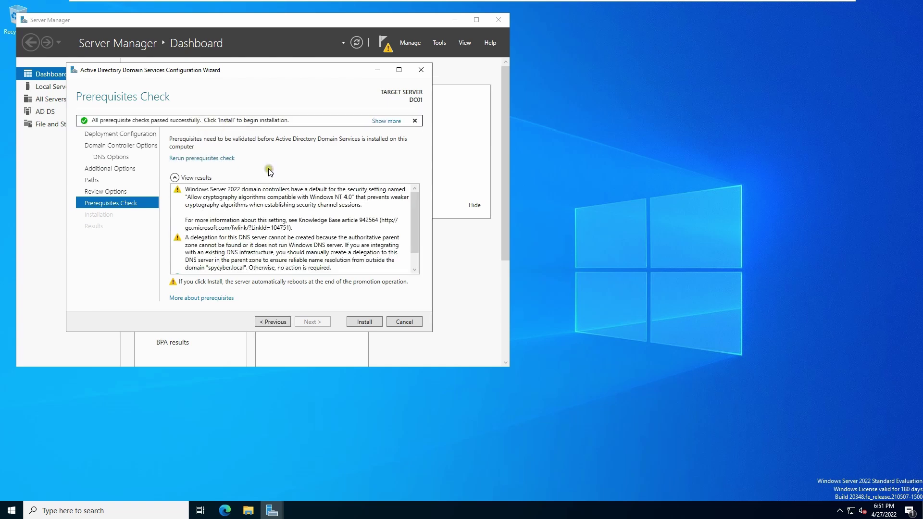
Start the AD DS installation from the passed Prerequisites Check page
{"action": "left_click_drag", "start_coordinate": [412, 213], "coordinate": [408, 261]}
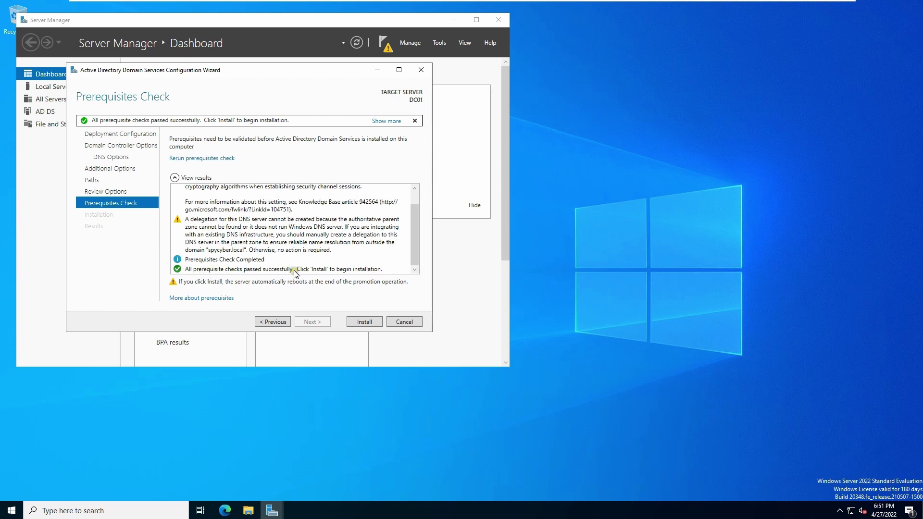
{"action": "left_click", "coordinate": [362, 321]}
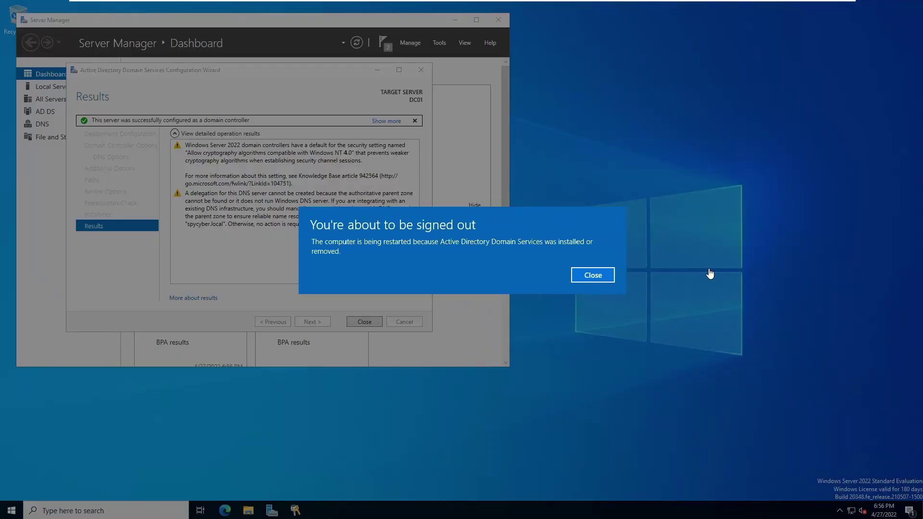
Dismiss the sign-out notice and close the completed AD DS configuration wizard
{"action": "left_click", "coordinate": [592, 277]}
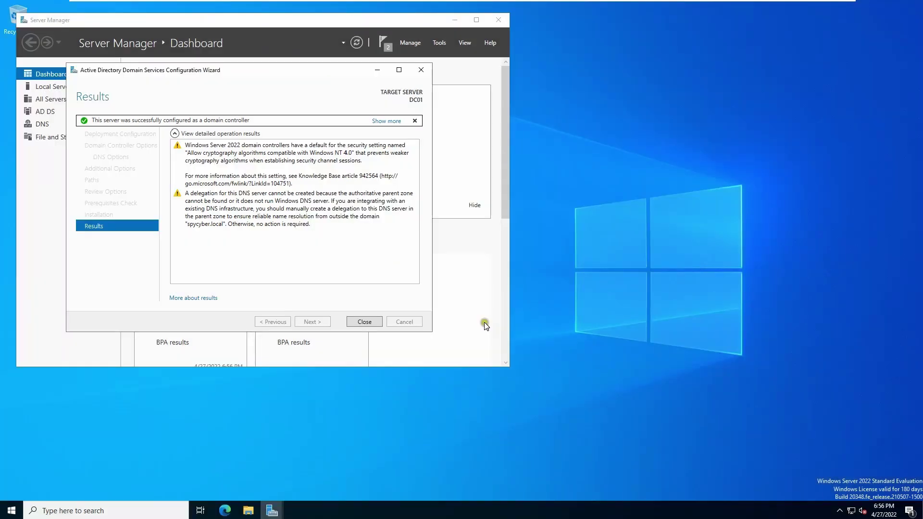
{"action": "left_click", "coordinate": [366, 323]}
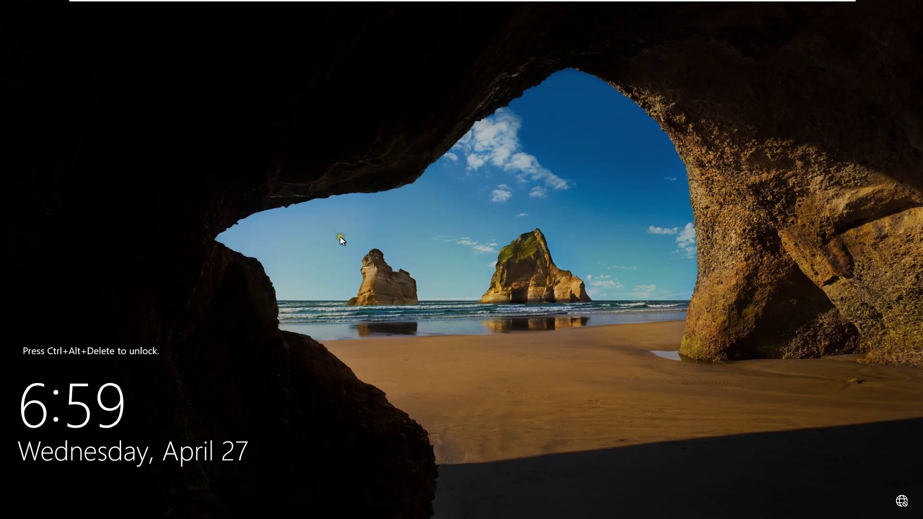
Send Ctrl+Alt+Del, sign in with the administrator password, then minimize Server Manager
{"action": "mouse_move", "coordinate": [546, 3]}
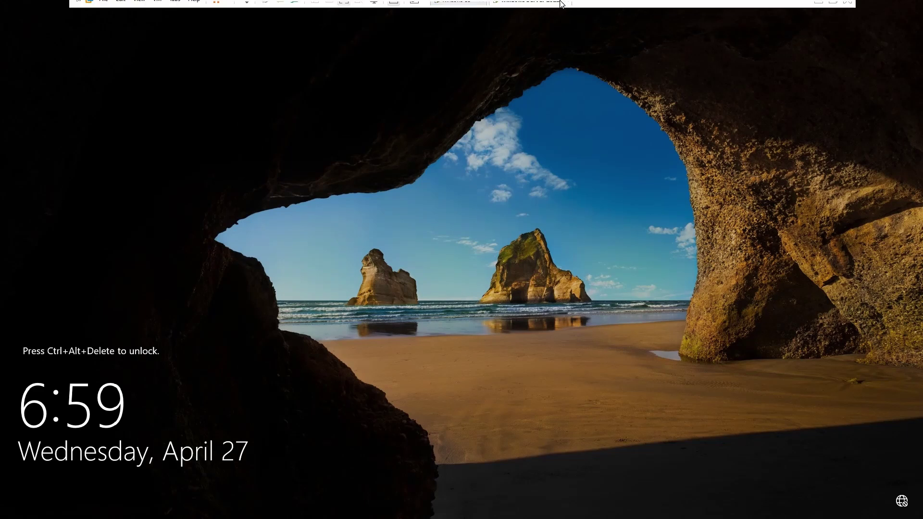
{"action": "right_click", "coordinate": [519, 6]}
{"action": "right_click", "coordinate": [531, 6]}
{"action": "left_click", "coordinate": [553, 61]}
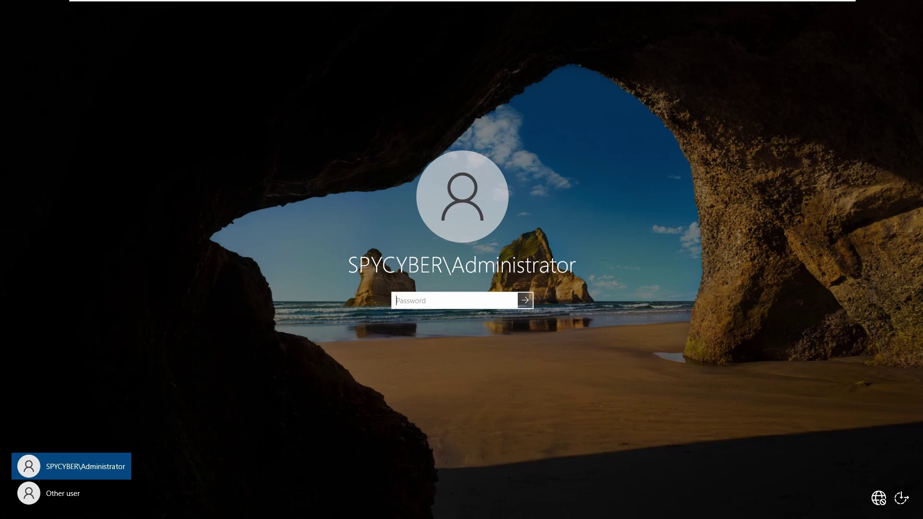
{"action": "type", "text": "••"}
{"action": "key", "text": "BackSpace"}
{"action": "key", "text": "BackSpace"}
{"action": "type", "text": "••••••••"}
{"action": "key", "text": "Return"}
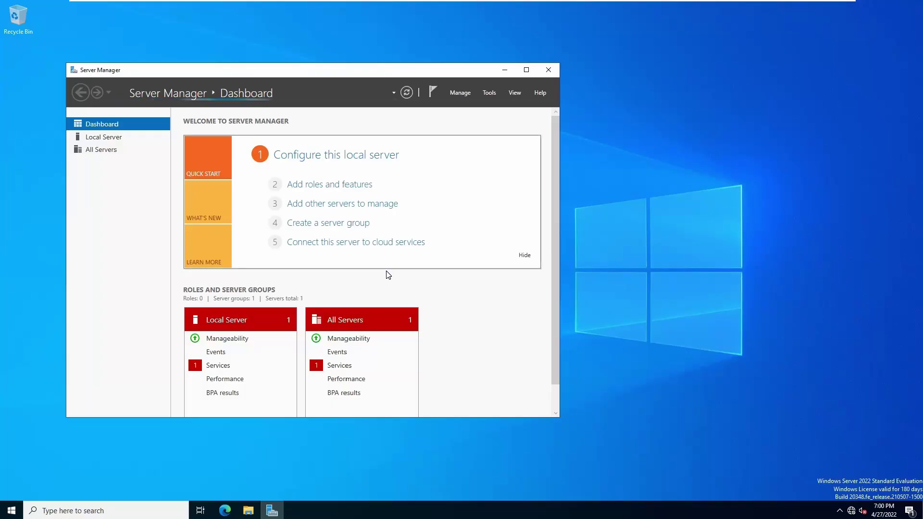
{"action": "left_click", "coordinate": [504, 70]}
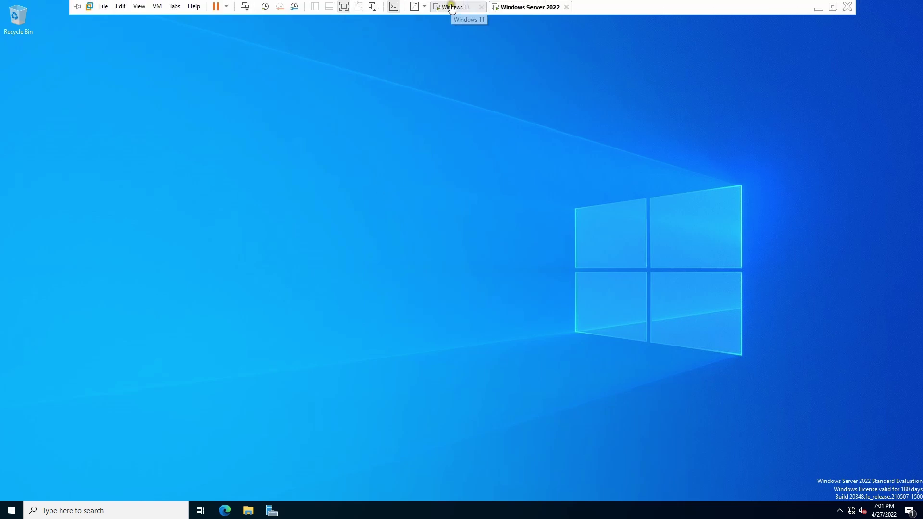
Switch to the Windows 11 VM, send Ctrl+Alt+Del and sign in with the local password
{"action": "left_click", "coordinate": [451, 8]}
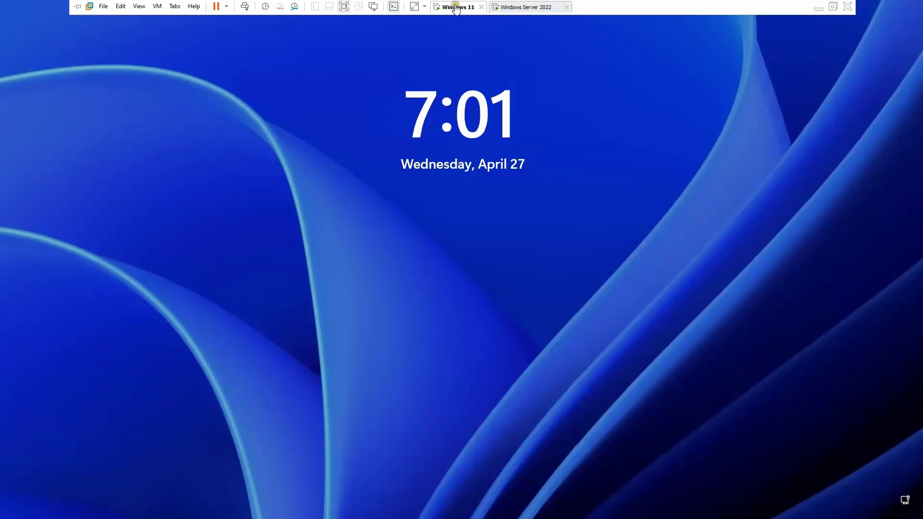
{"action": "right_click", "coordinate": [457, 7]}
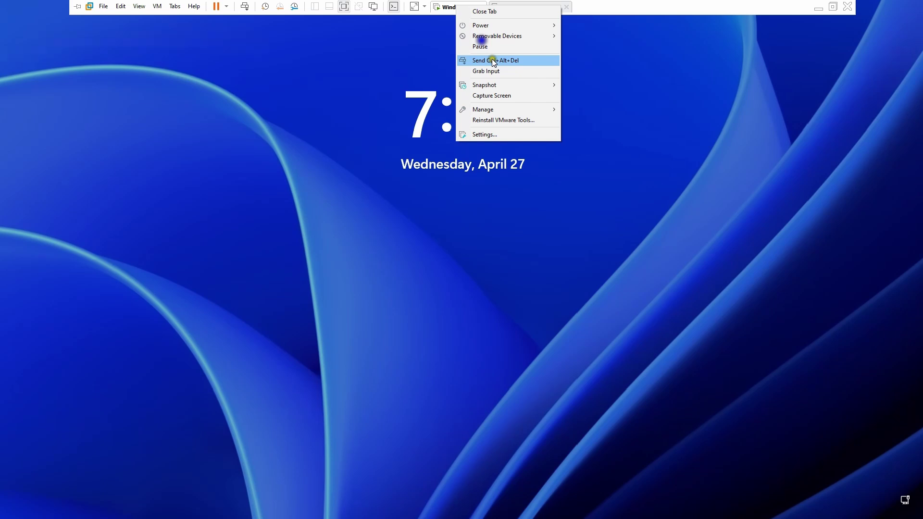
{"action": "left_click", "coordinate": [491, 60]}
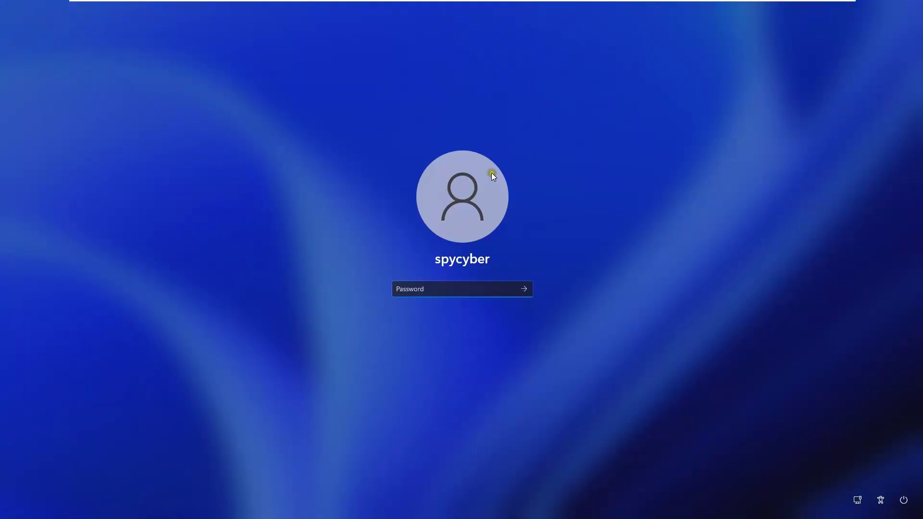
{"action": "left_click", "coordinate": [480, 293]}
{"action": "type", "text": "••••••••"}
{"action": "key", "text": "Return"}
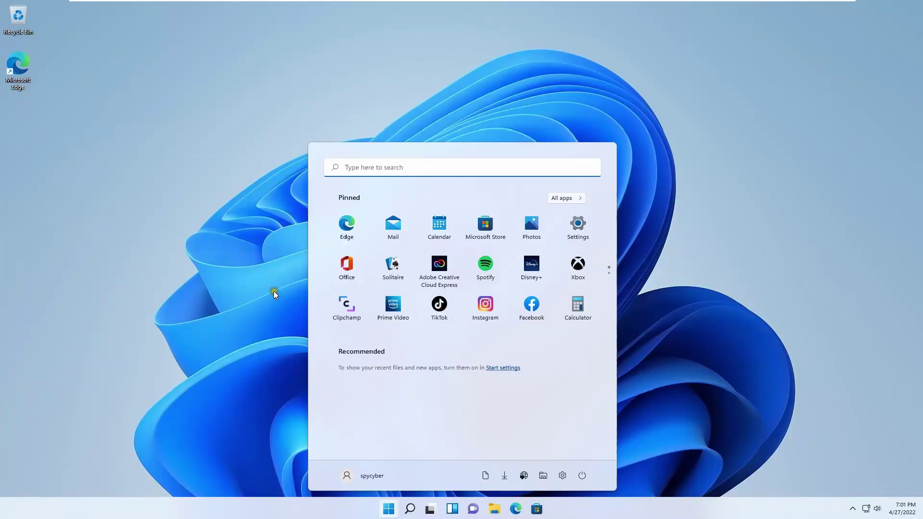
{"action": "left_click", "coordinate": [274, 288]}
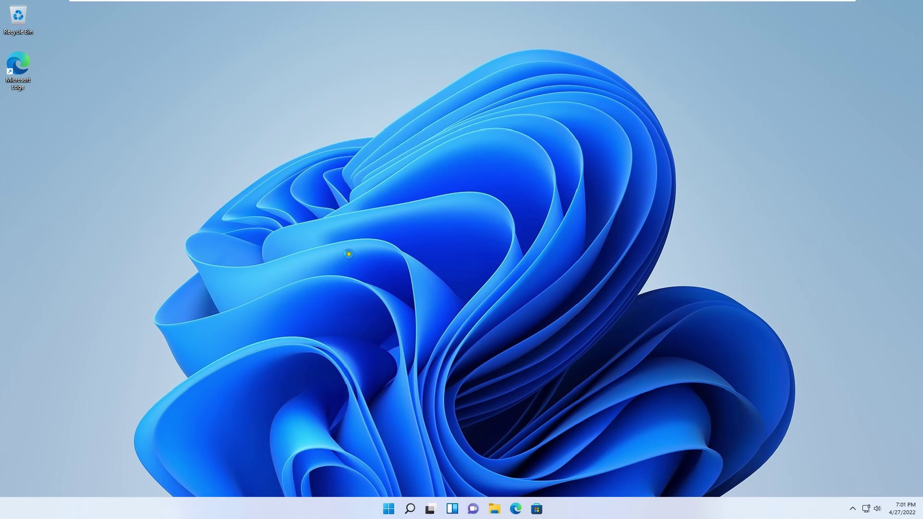
Open This PC's Properties from File Explorer
{"action": "key", "text": "super+e"}
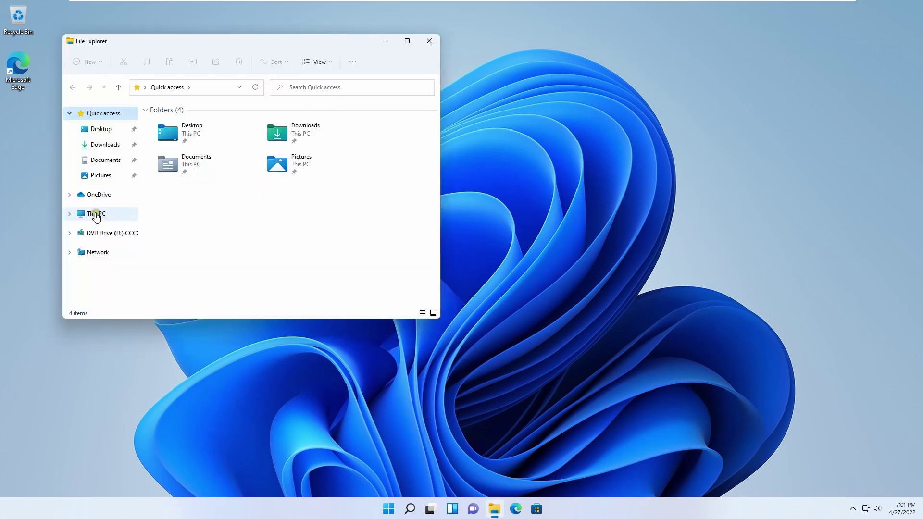
{"action": "right_click", "coordinate": [96, 216]}
{"action": "left_click", "coordinate": [140, 333]}
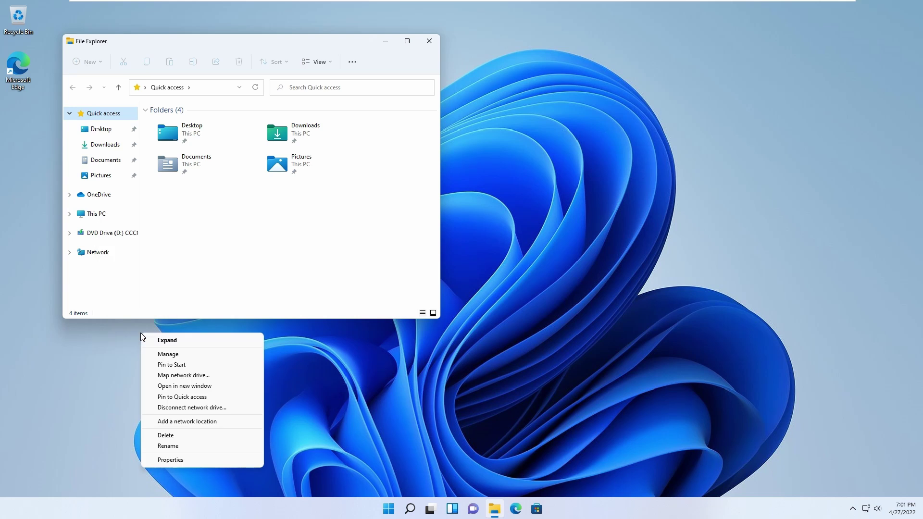
{"action": "left_click", "coordinate": [202, 460]}
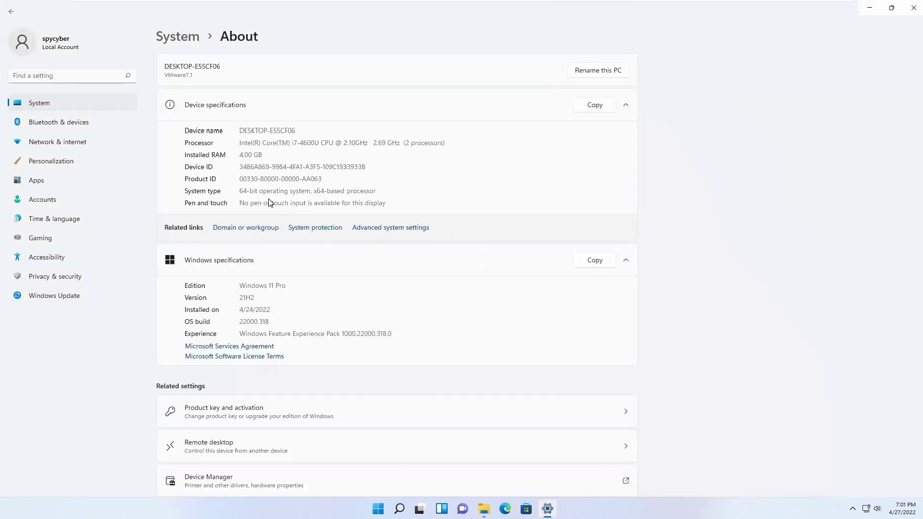
Open Advanced system settings and show System Properties' Computer Name tab
{"action": "left_click", "coordinate": [478, 181]}
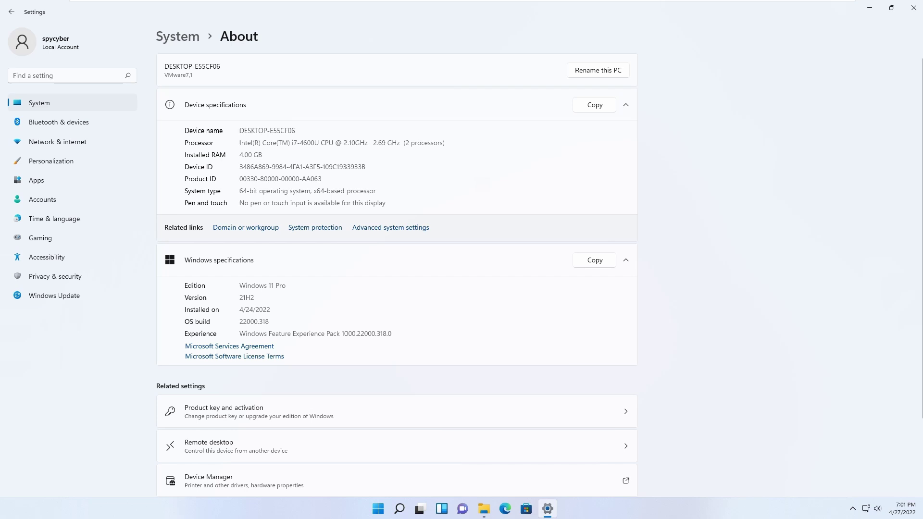
{"action": "left_click", "coordinate": [386, 228]}
{"action": "left_click", "coordinate": [398, 230]}
{"action": "left_click", "coordinate": [188, 168]}
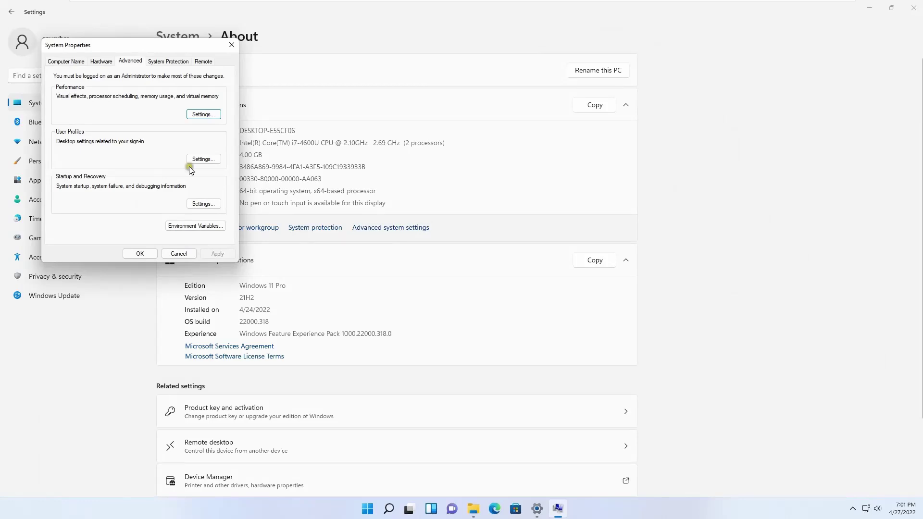
{"action": "left_click", "coordinate": [74, 63]}
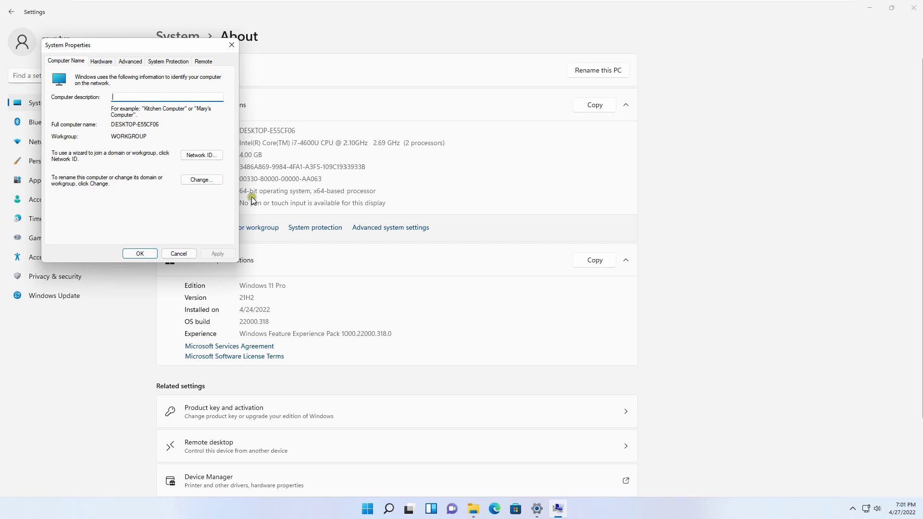
{"action": "left_click_drag", "start_coordinate": [187, 254], "coordinate": [185, 238]}
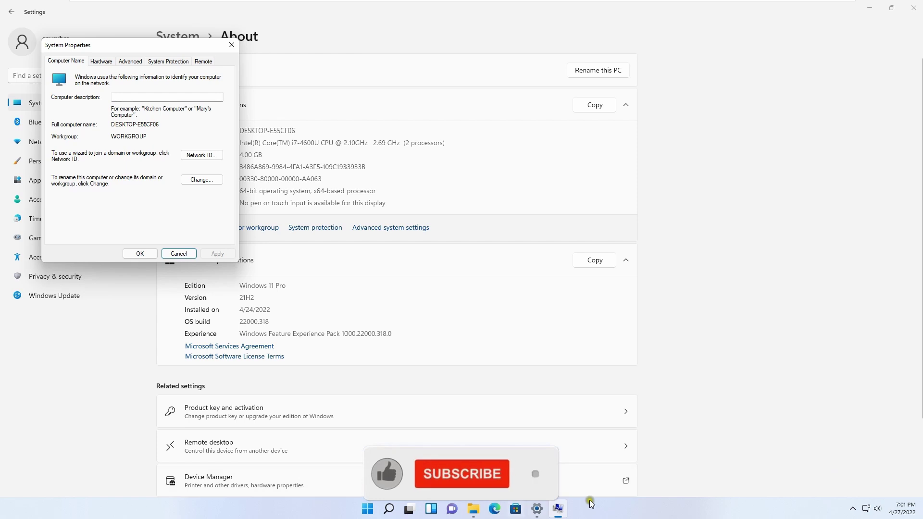
Run ncpa.cpl and open the Ethernet0 connection's properties
{"action": "left_click", "coordinate": [387, 510]}
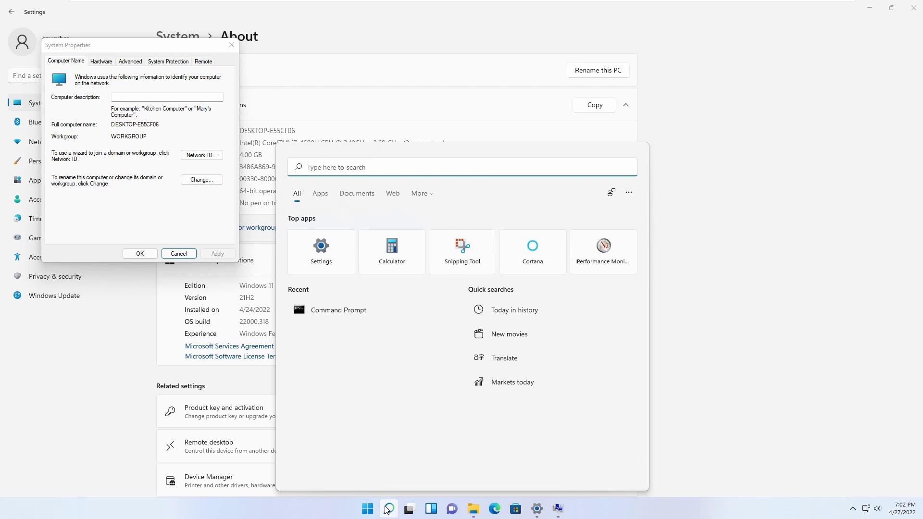
{"action": "type", "text": "ncpa"}
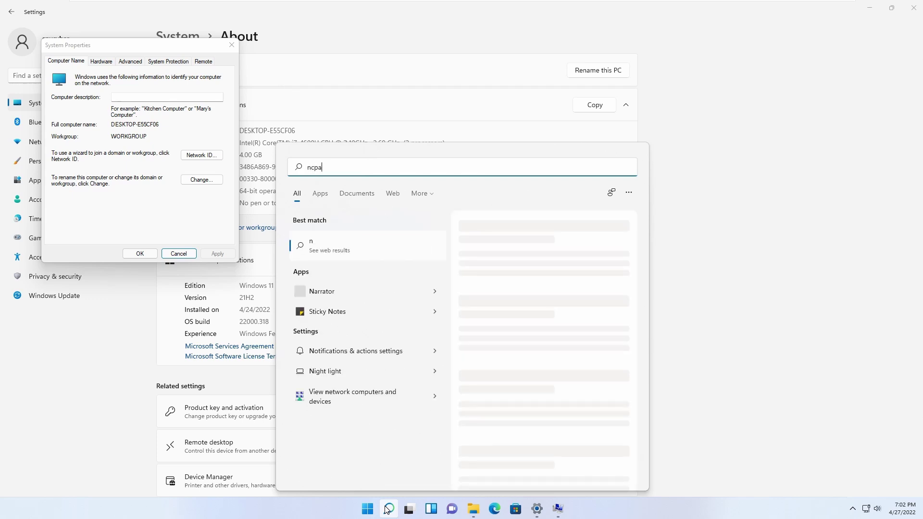
{"action": "type", "text": ".cpl"}
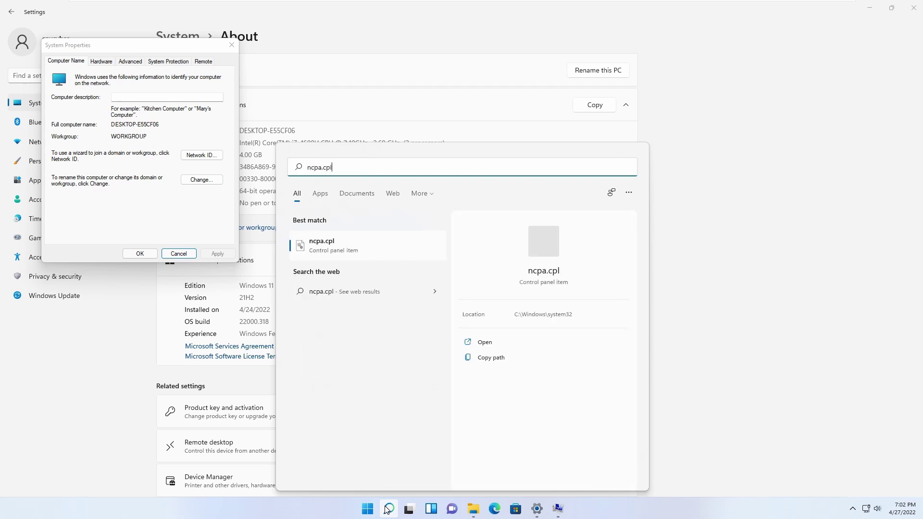
{"action": "key", "text": "Return"}
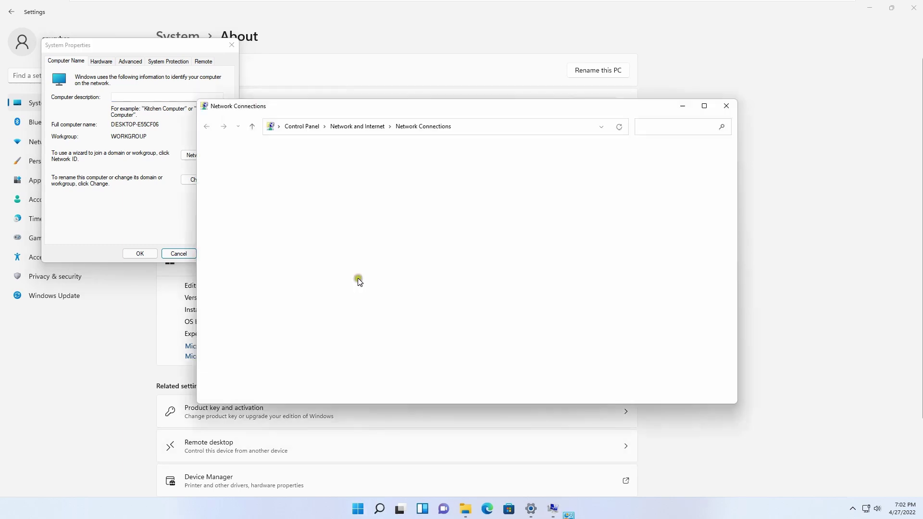
{"action": "left_click", "coordinate": [230, 171]}
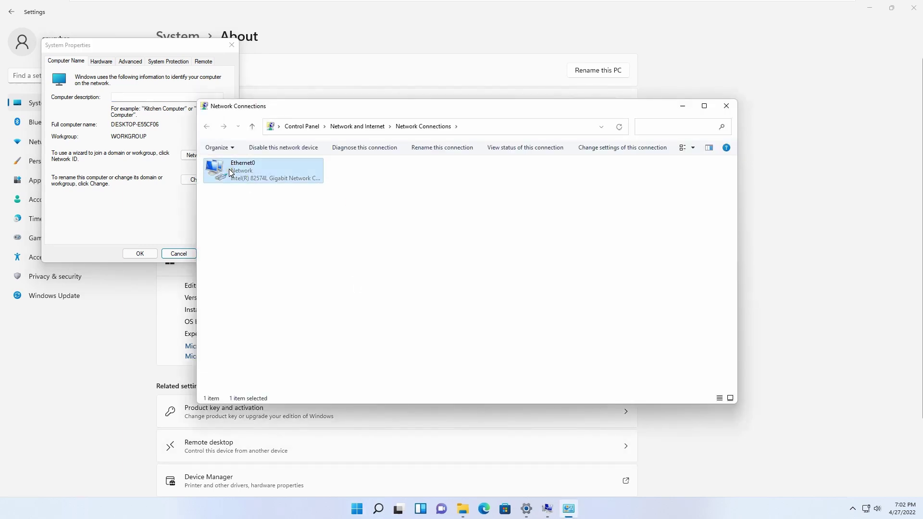
{"action": "right_click", "coordinate": [229, 168]}
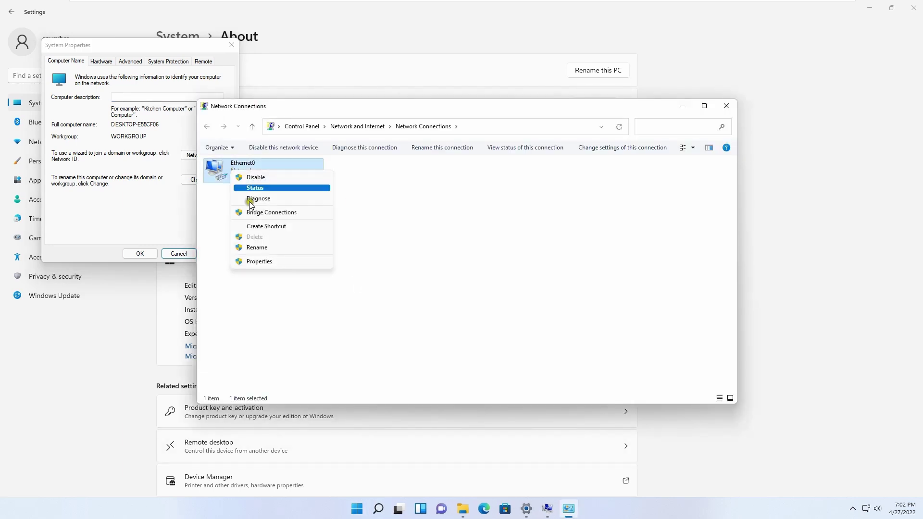
{"action": "left_click", "coordinate": [260, 261]}
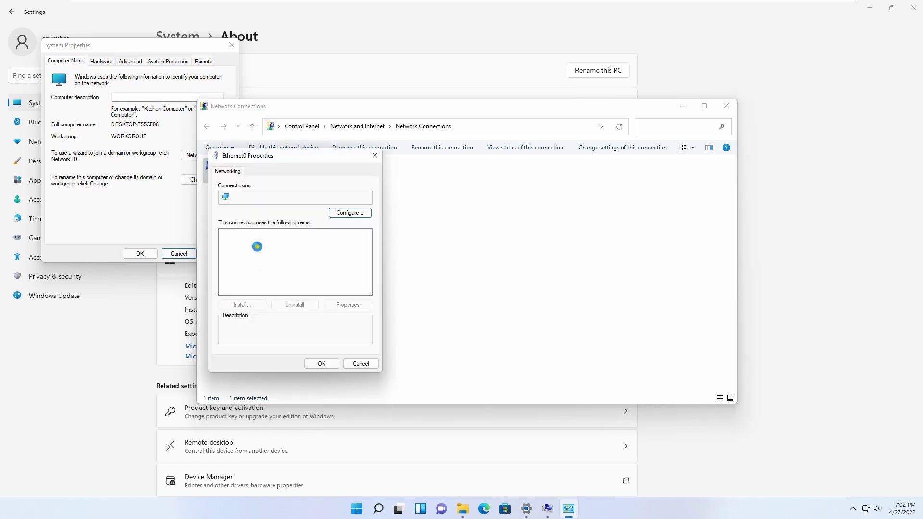
Set IPv4 to 192.168.35.101, mask 255.255.255.0, gateway 192.168.35.2, DNS 192.168.35.100
{"action": "double_click", "coordinate": [308, 261]}
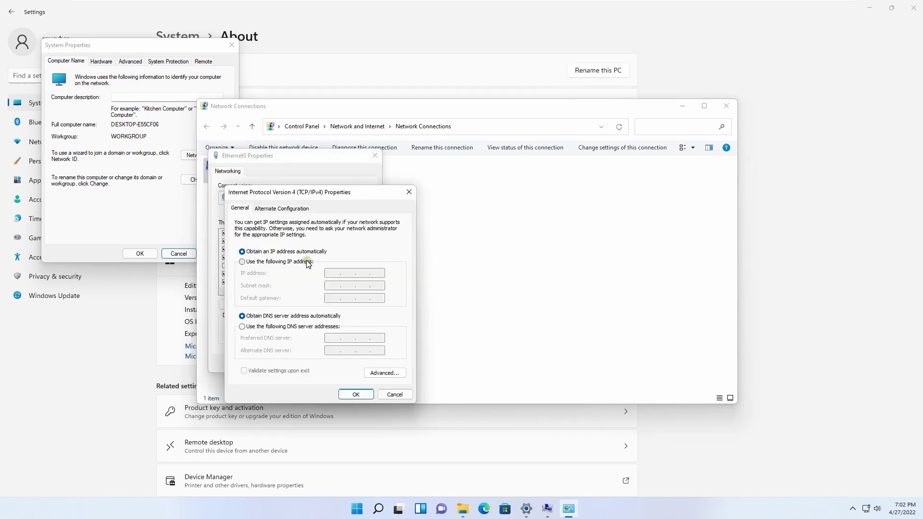
{"action": "left_click", "coordinate": [295, 263]}
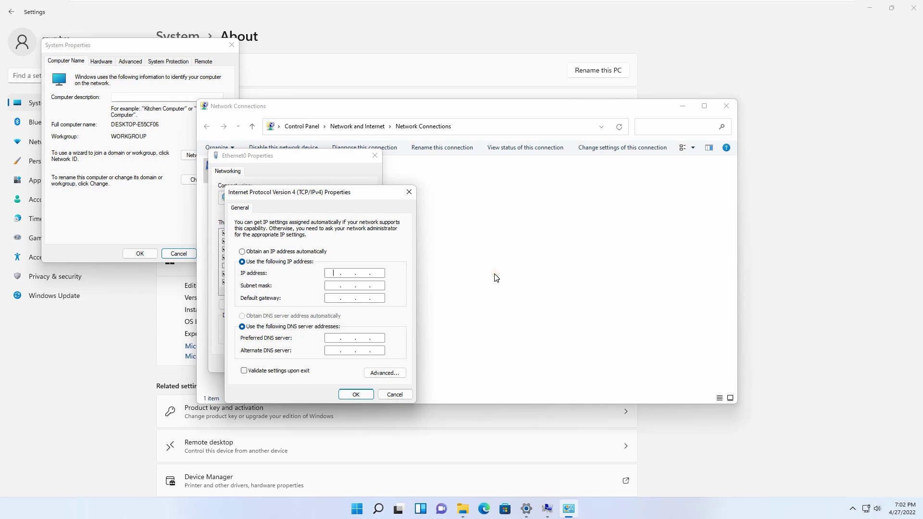
{"action": "type", "text": "192.168.35.101"}
{"action": "key", "text": "Tab"}
{"action": "key", "text": "Tab"}
{"action": "type", "text": "192 . 168 . 35 . 2"}
{"action": "key", "text": "Tab"}
{"action": "key", "text": "Tab"}
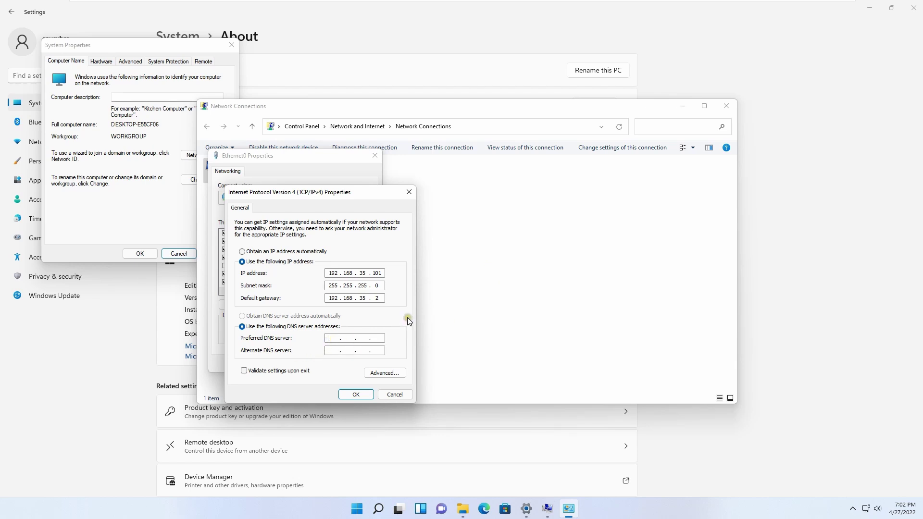
{"action": "type", "text": "192.168.35.100"}
{"action": "left_click", "coordinate": [357, 394]}
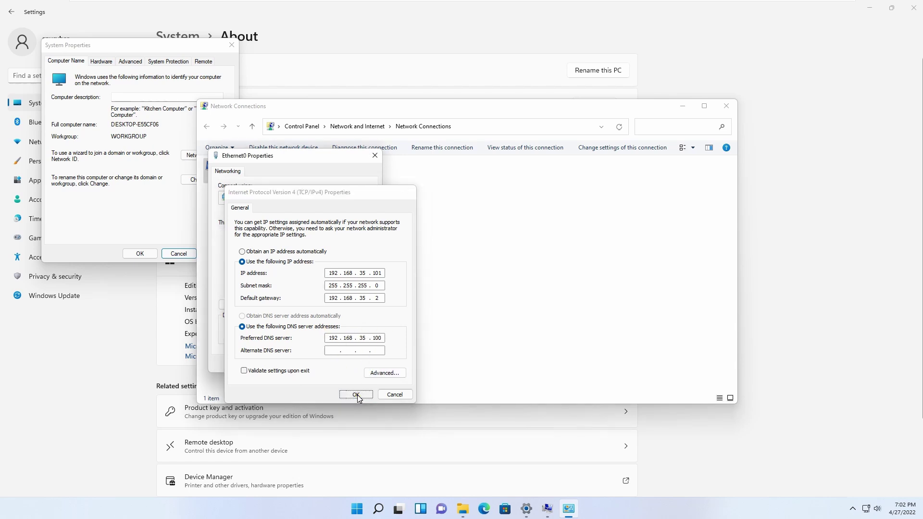
{"action": "left_click", "coordinate": [322, 365]}
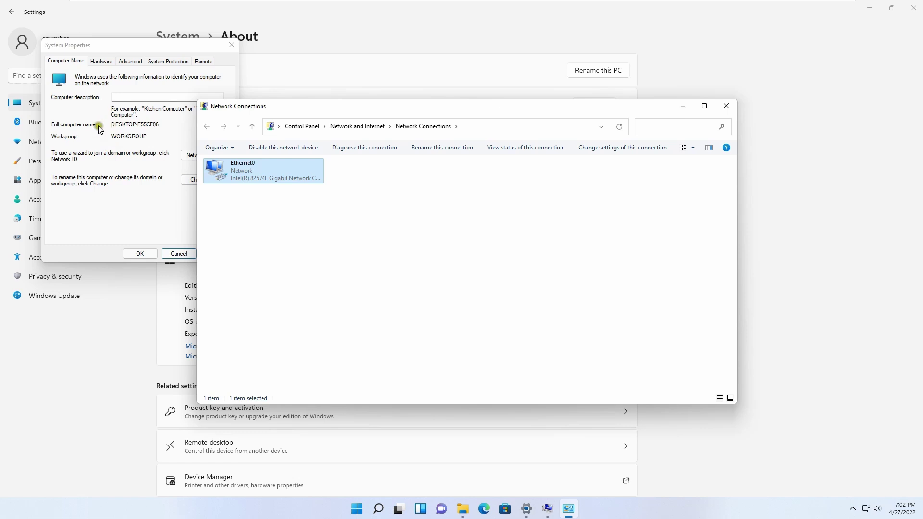
Change the computer's membership from workgroup to domain spycyber.local and submit
{"action": "left_click", "coordinate": [135, 47]}
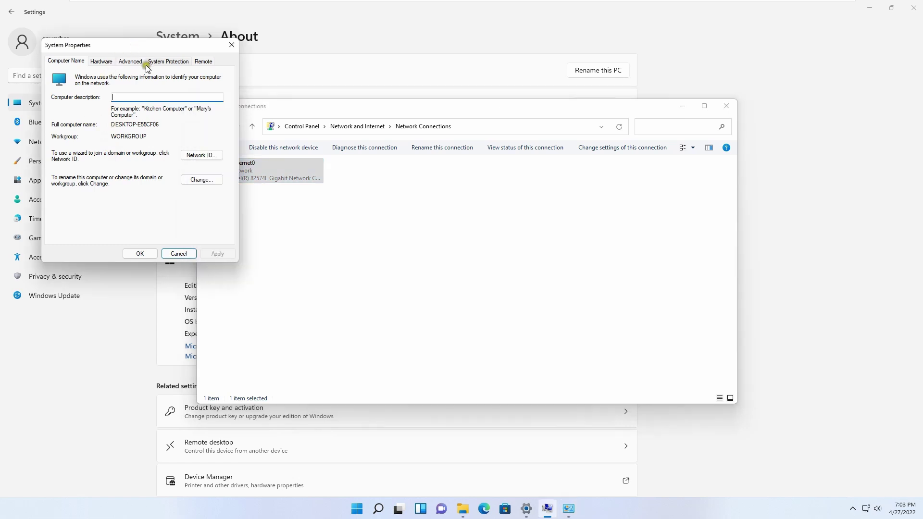
{"action": "left_click", "coordinate": [195, 180]}
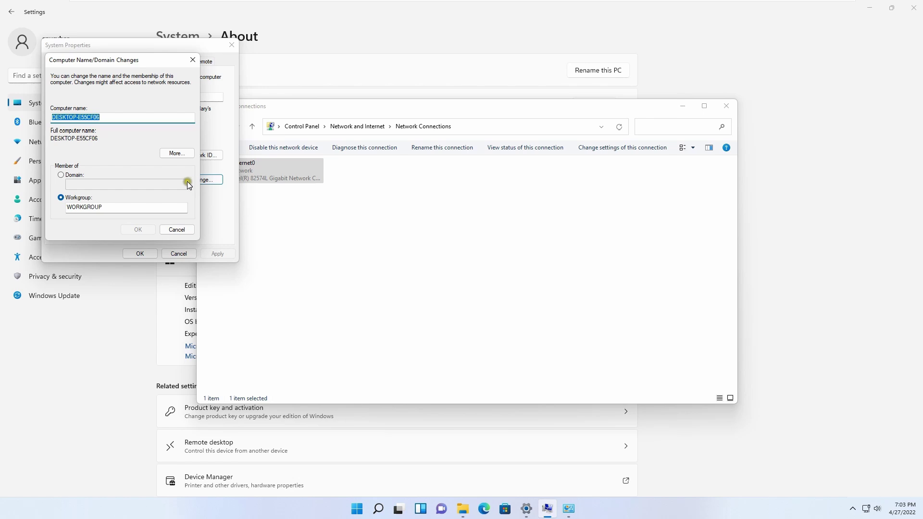
{"action": "left_click", "coordinate": [68, 174]}
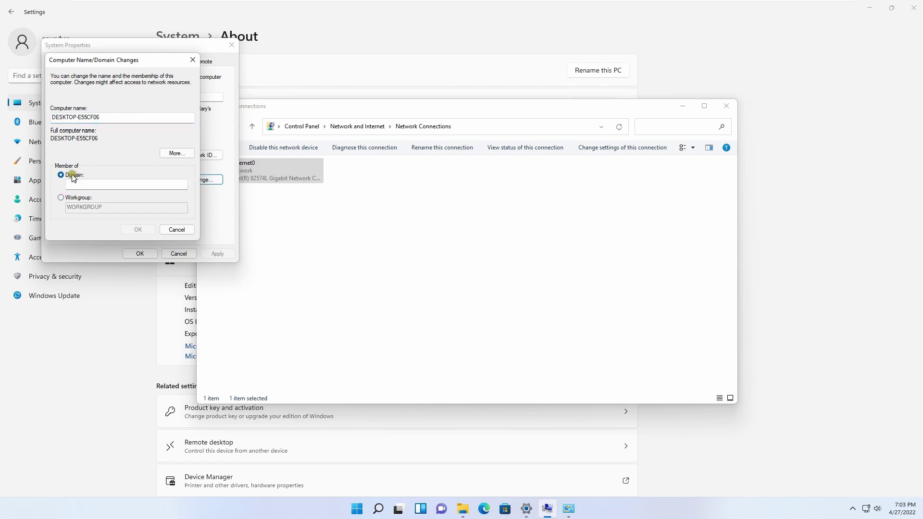
{"action": "left_click", "coordinate": [86, 183]}
{"action": "type", "text": "spycyber"}
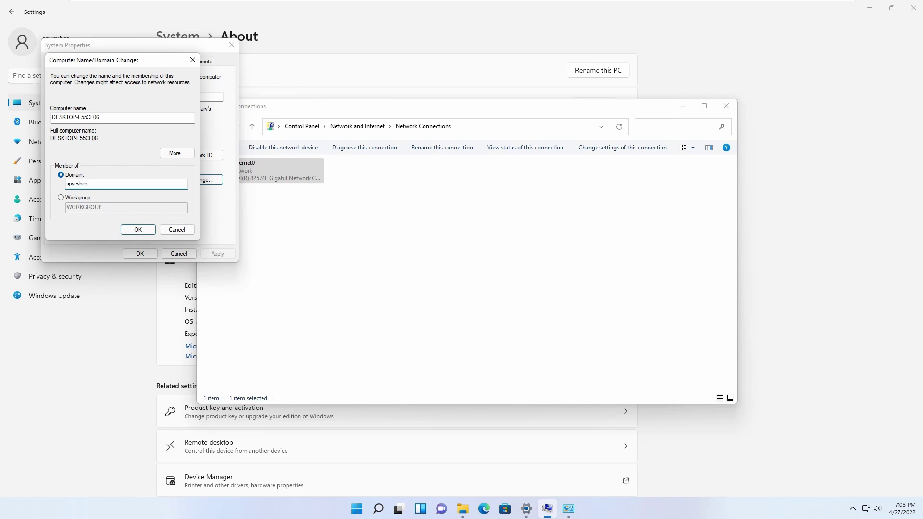
{"action": "type", "text": ".local"}
{"action": "left_click", "coordinate": [142, 229]}
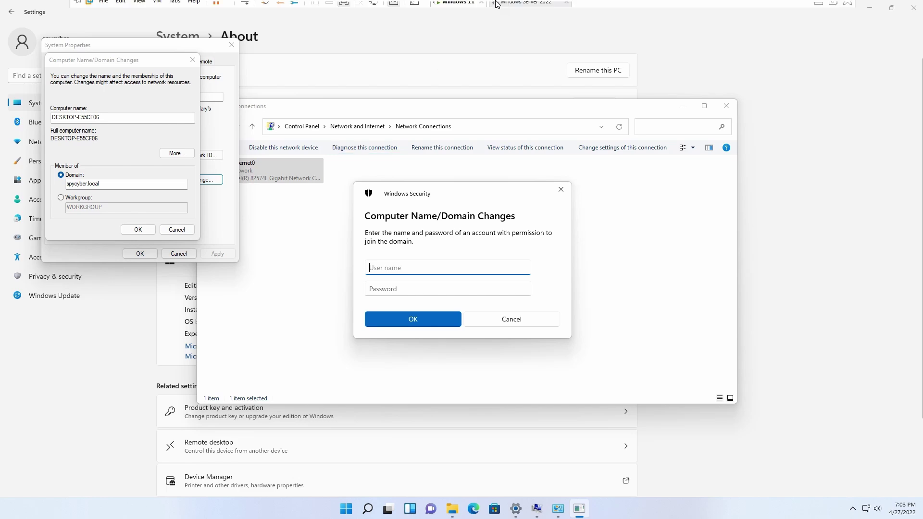
Switch to the Windows Server 2022 VM, leaving the credential prompt open
{"action": "left_click", "coordinate": [526, 8]}
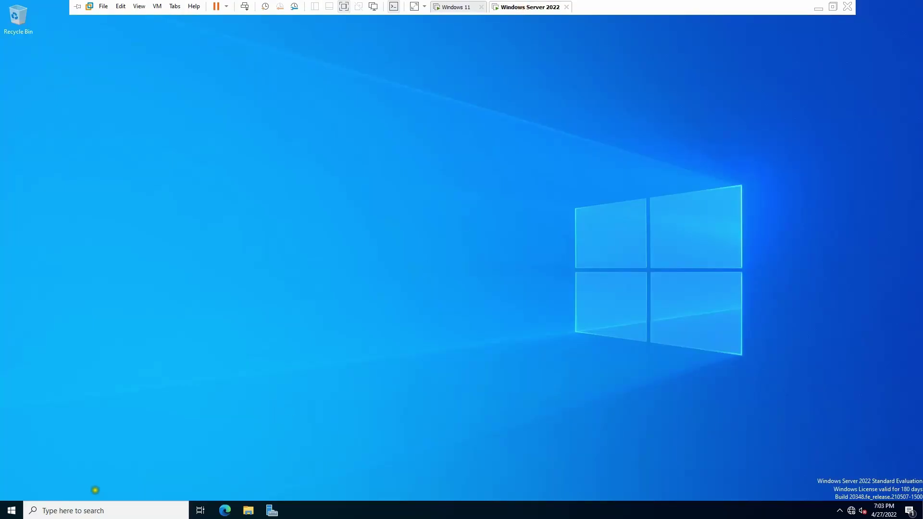
Launch Active Directory Domains and Trusts from Windows Administrative Tools in the Start menu
{"action": "left_click", "coordinate": [10, 512]}
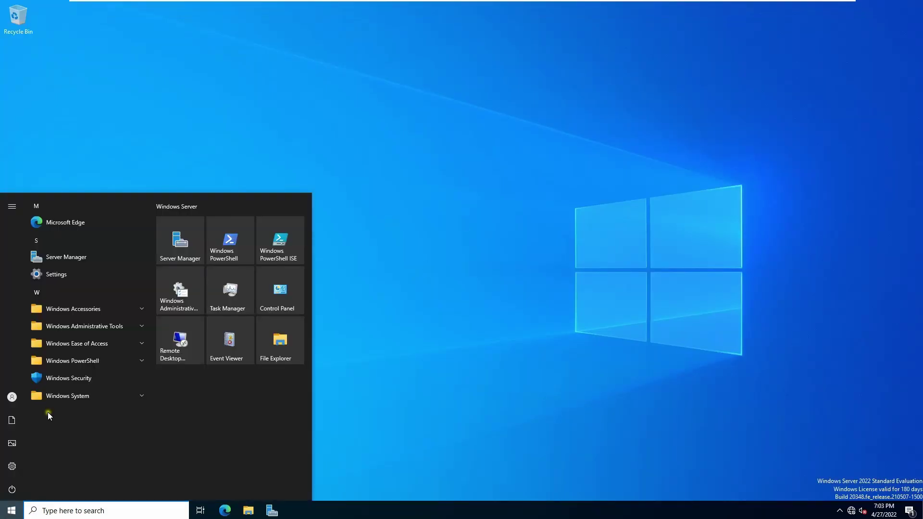
{"action": "left_click", "coordinate": [137, 325]}
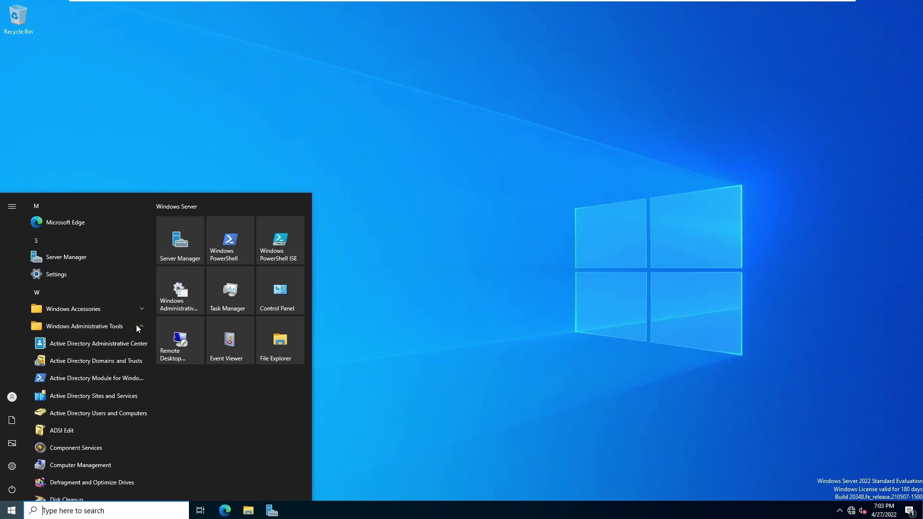
{"action": "left_click", "coordinate": [85, 360]}
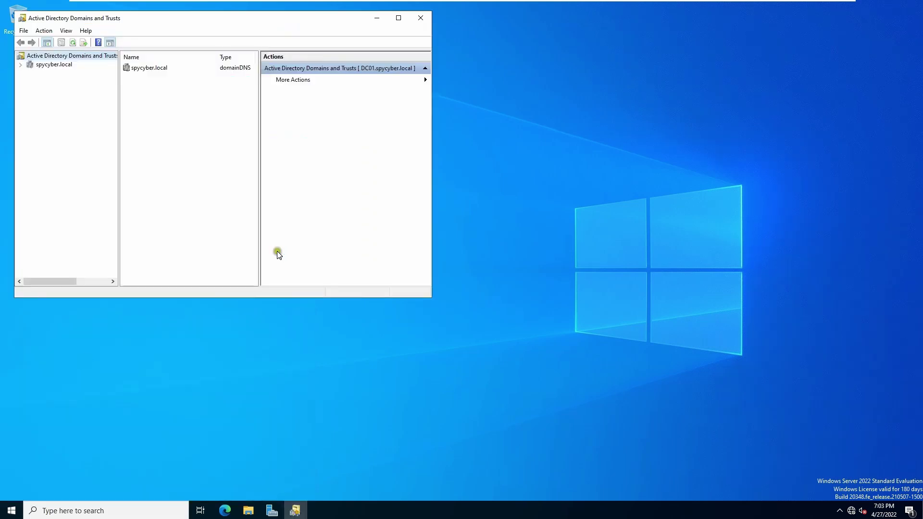
Manage spycyber.local in Users and Computers, list its Users container, and maximize the window
{"action": "left_click", "coordinate": [22, 70]}
{"action": "left_click", "coordinate": [64, 66]}
{"action": "right_click", "coordinate": [69, 70]}
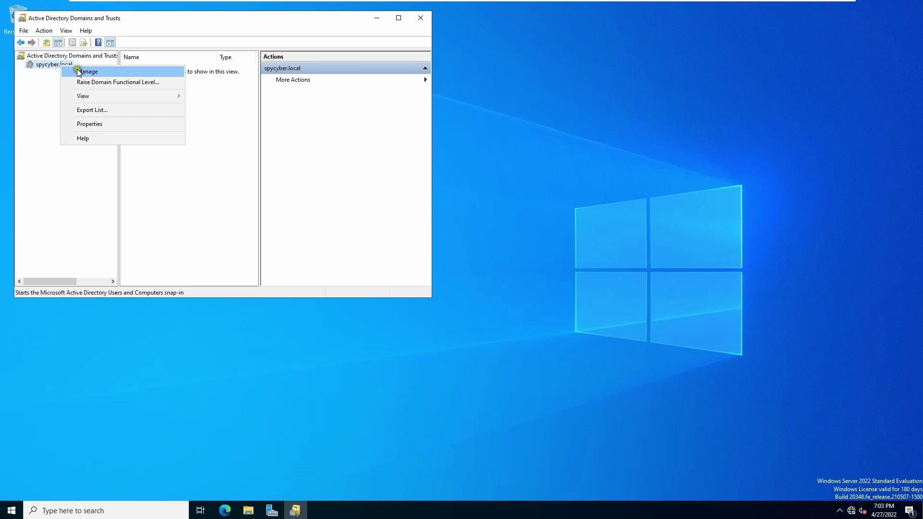
{"action": "left_click", "coordinate": [95, 74]}
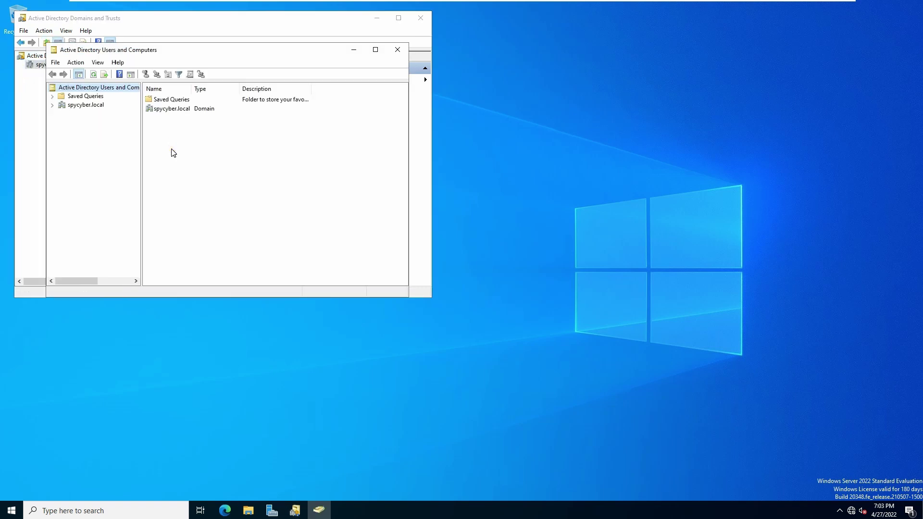
{"action": "left_click", "coordinate": [51, 106]}
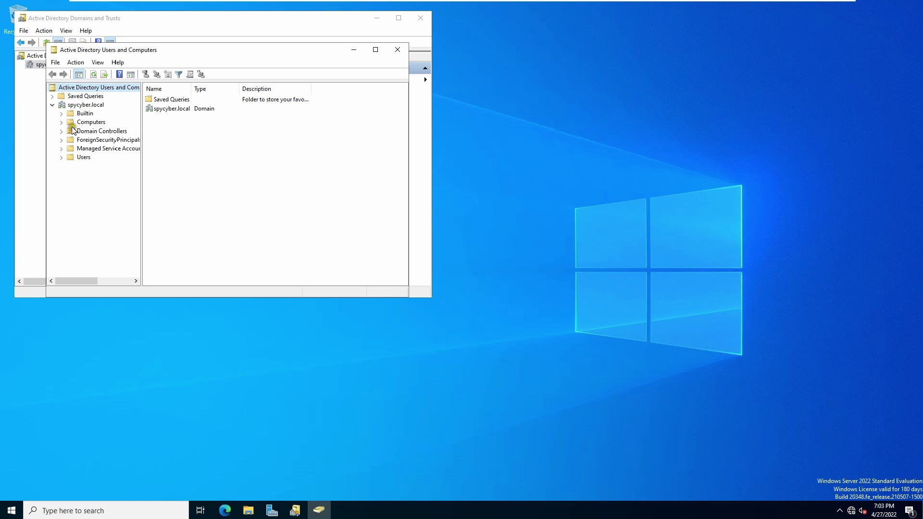
{"action": "left_click", "coordinate": [62, 157]}
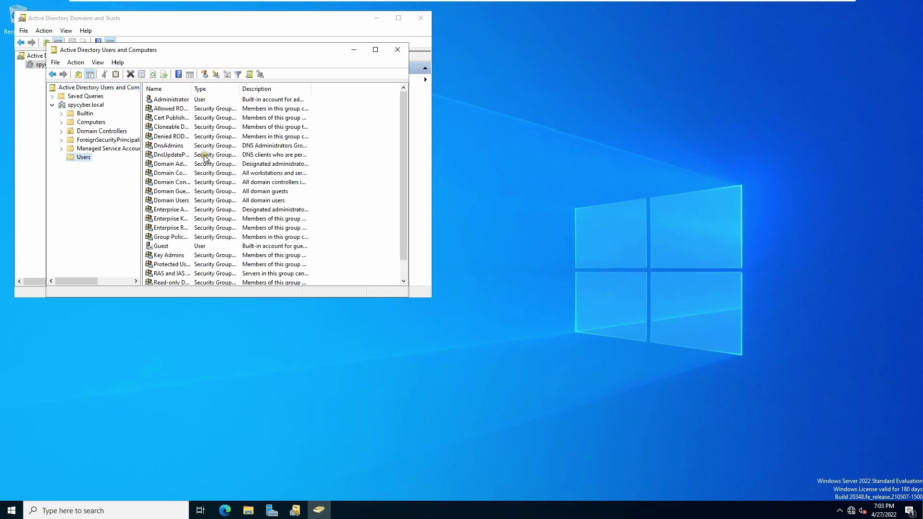
{"action": "left_click", "coordinate": [375, 51]}
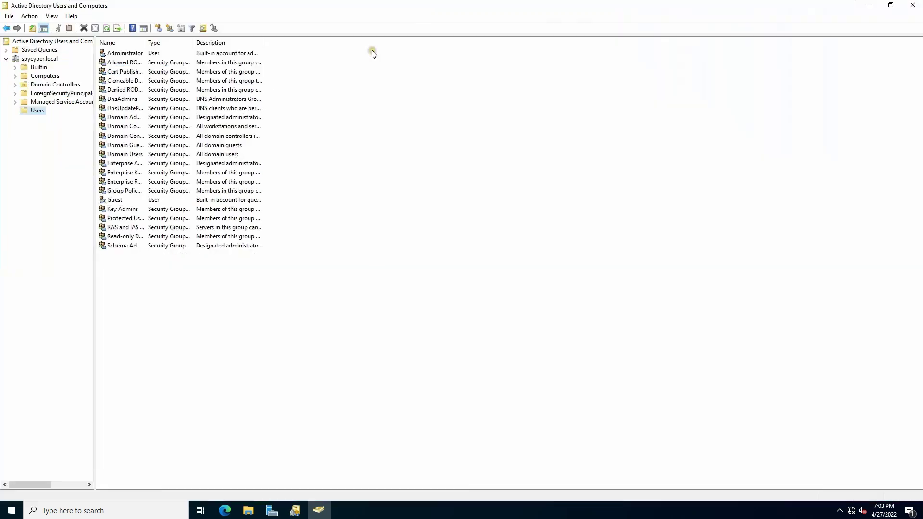
Start a new User object in the spycyber.local Users container and center its dialog
{"action": "right_click", "coordinate": [118, 288]}
{"action": "mouse_move", "coordinate": [182, 321]}
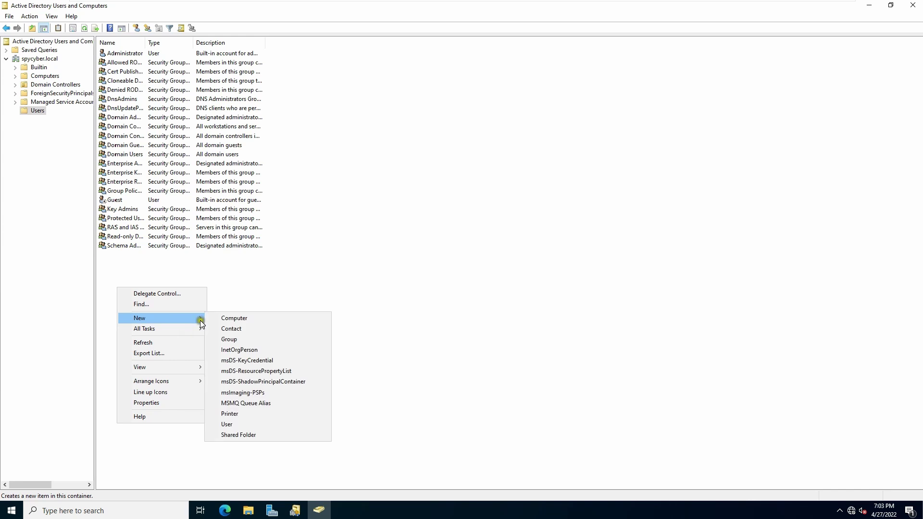
{"action": "left_click", "coordinate": [236, 425]}
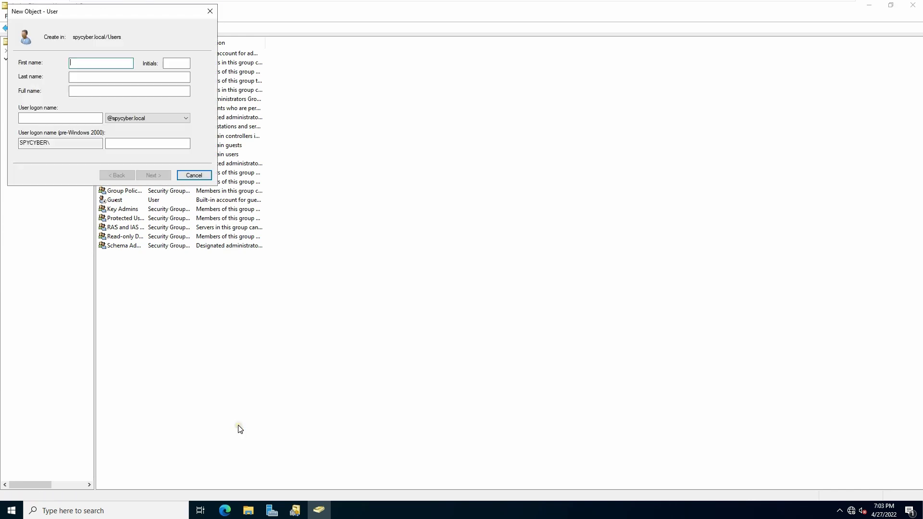
{"action": "left_click_drag", "start_coordinate": [79, 12], "coordinate": [447, 200]}
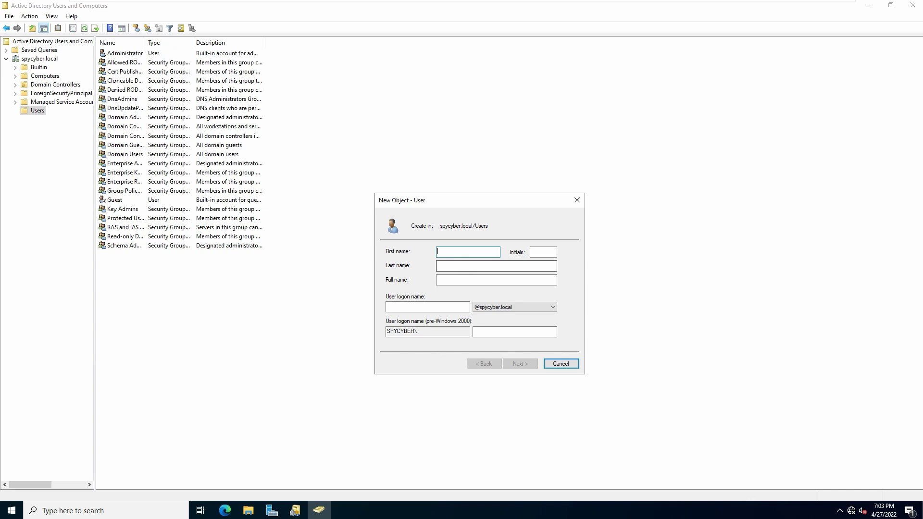
Enter the new user's first name, last name and logon name, then continue to the password page
{"action": "type", "text": "Brovo"}
{"action": "key", "text": "Tab"}
{"action": "key", "text": "Tab"}
{"action": "type", "text": "test"}
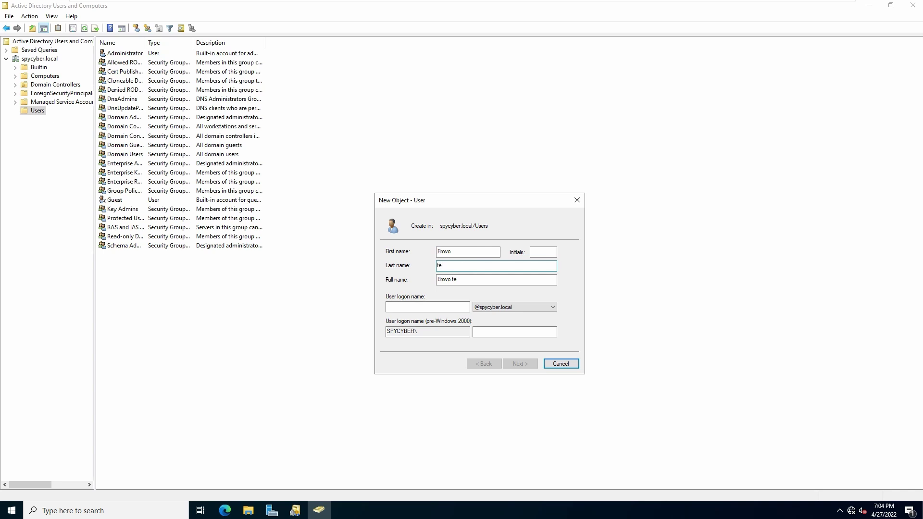
{"action": "key", "text": "Tab"}
{"action": "key", "text": "Tab"}
{"action": "type", "text": "b"}
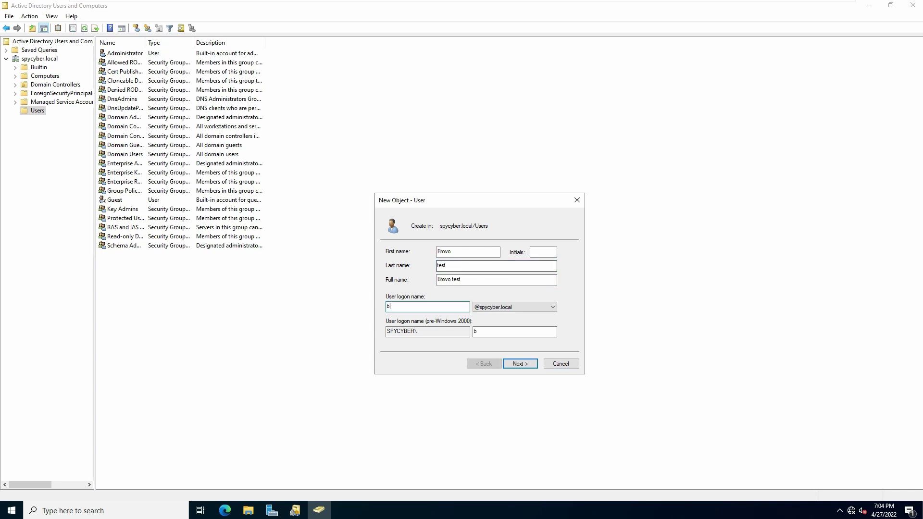
{"action": "type", "text": "ravo"}
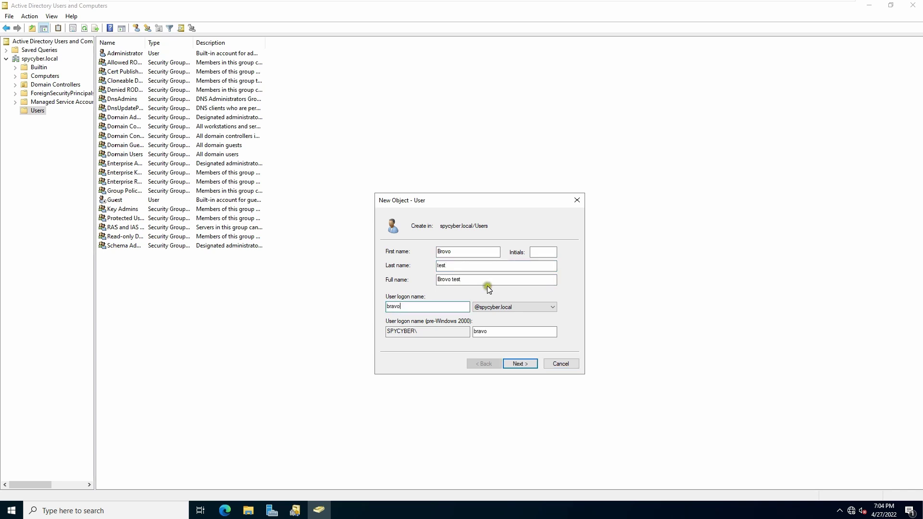
{"action": "left_click", "coordinate": [521, 363]}
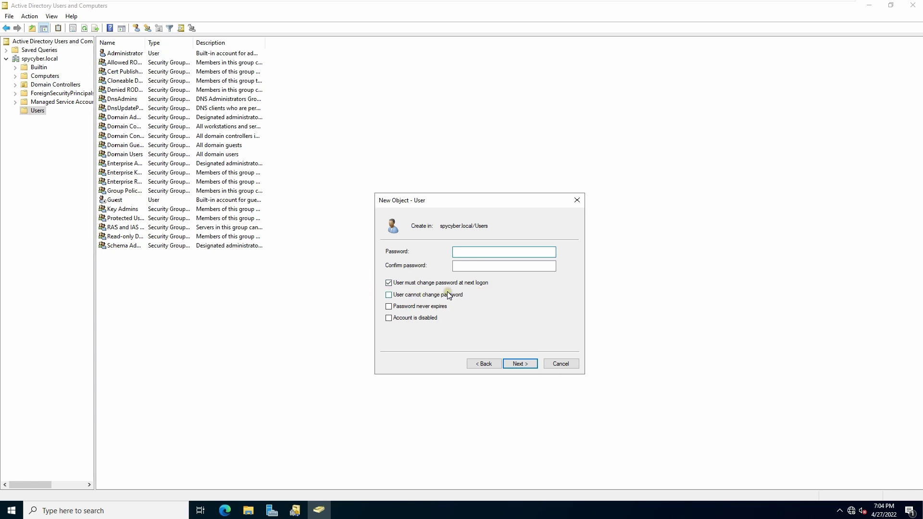
Clear the must-change-at-next-logon option, set a password, and dismiss the resulting policy error
{"action": "left_click", "coordinate": [402, 285]}
{"action": "key", "text": "Tab"}
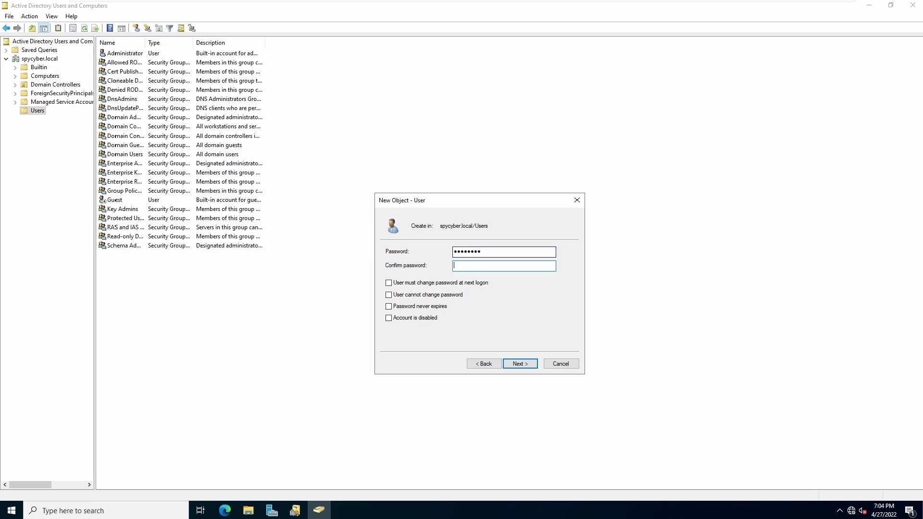
{"action": "left_click", "coordinate": [522, 360]}
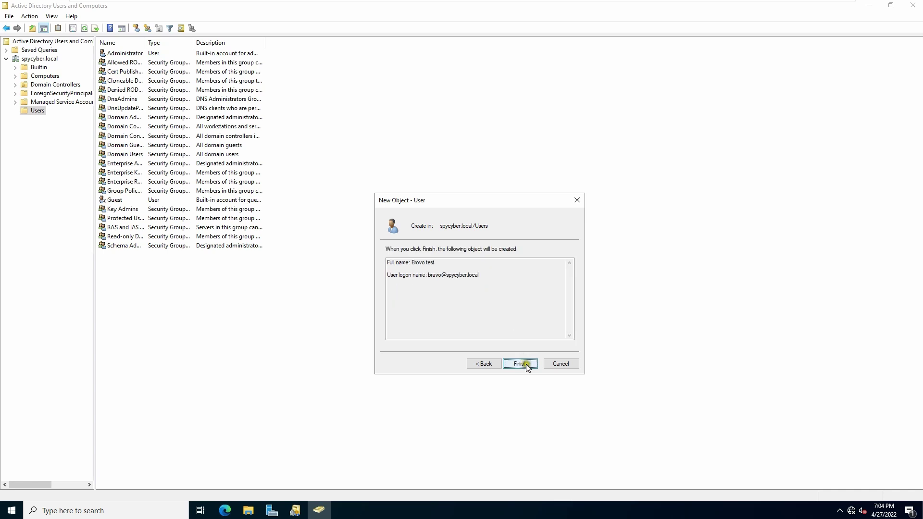
{"action": "left_click", "coordinate": [520, 364]}
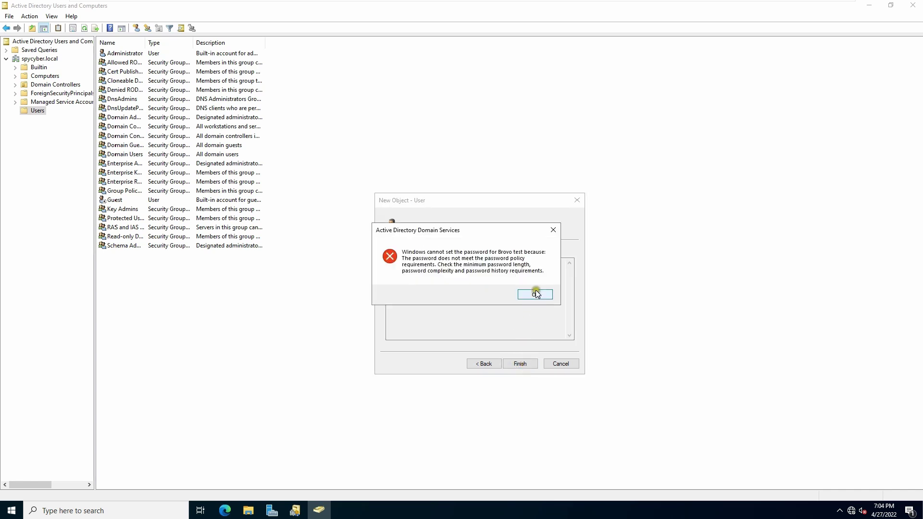
{"action": "left_click", "coordinate": [535, 295]}
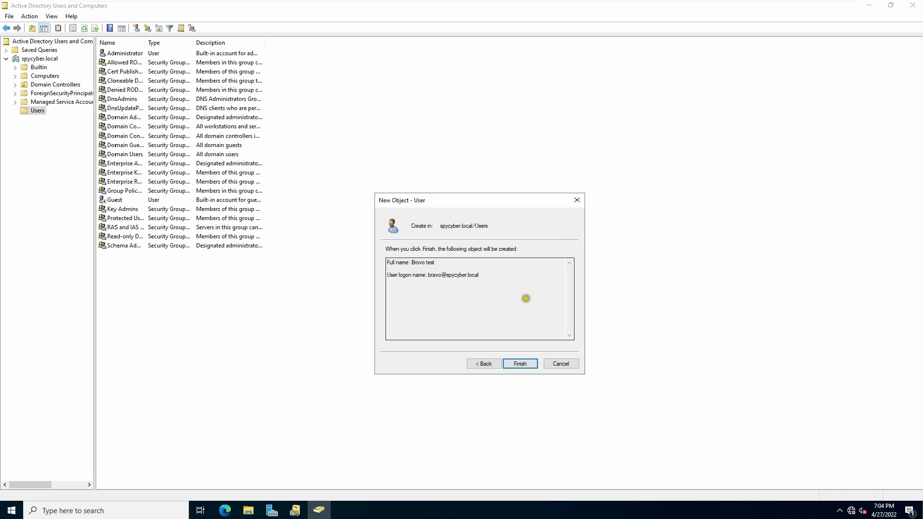
Retry with a different password, which is rejected by the policy again
{"action": "key", "text": "Tab"}
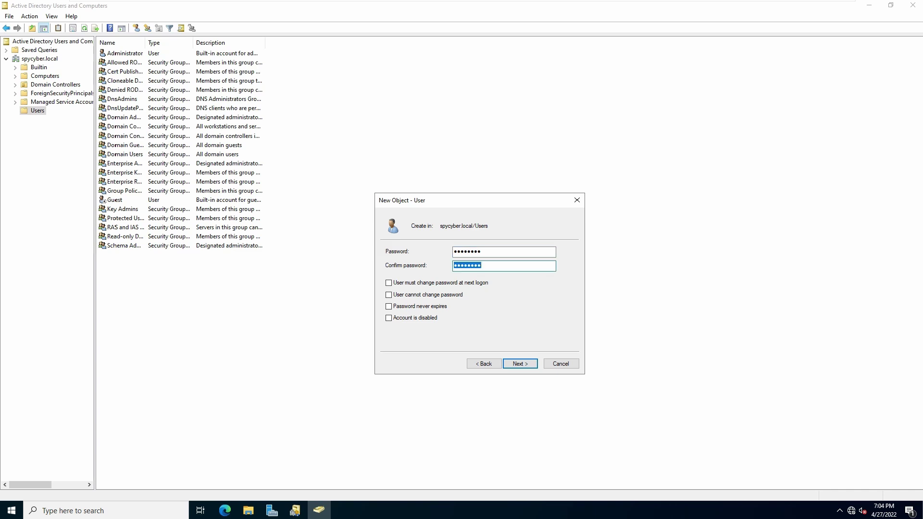
{"action": "left_click", "coordinate": [524, 365]}
{"action": "left_click", "coordinate": [525, 364]}
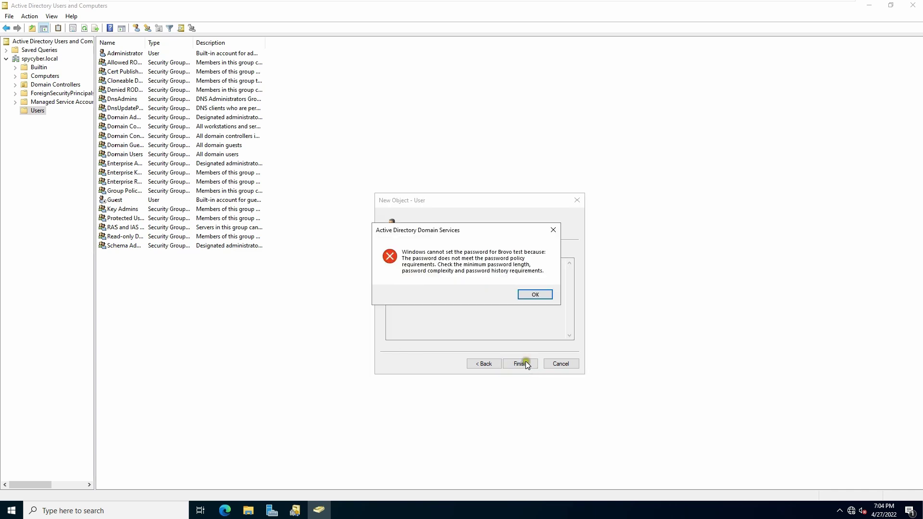
{"action": "left_click", "coordinate": [535, 295]}
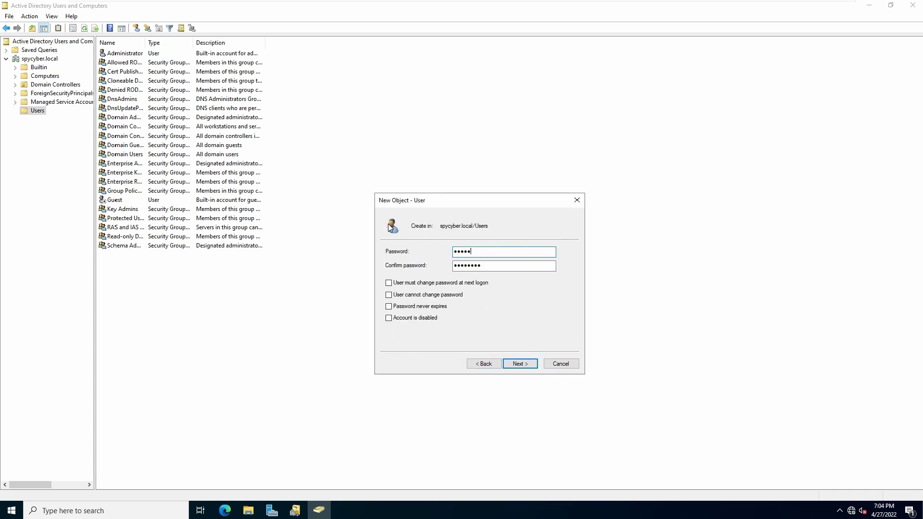
Re-enter the password in both fields and finish creating the domain user
{"action": "key", "text": "Tab"}
{"action": "left_click", "coordinate": [521, 366]}
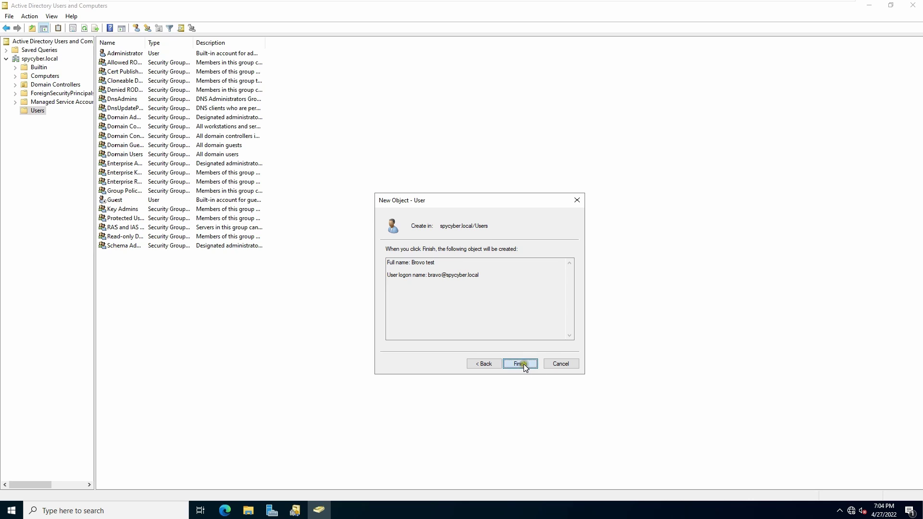
{"action": "left_click", "coordinate": [521, 364]}
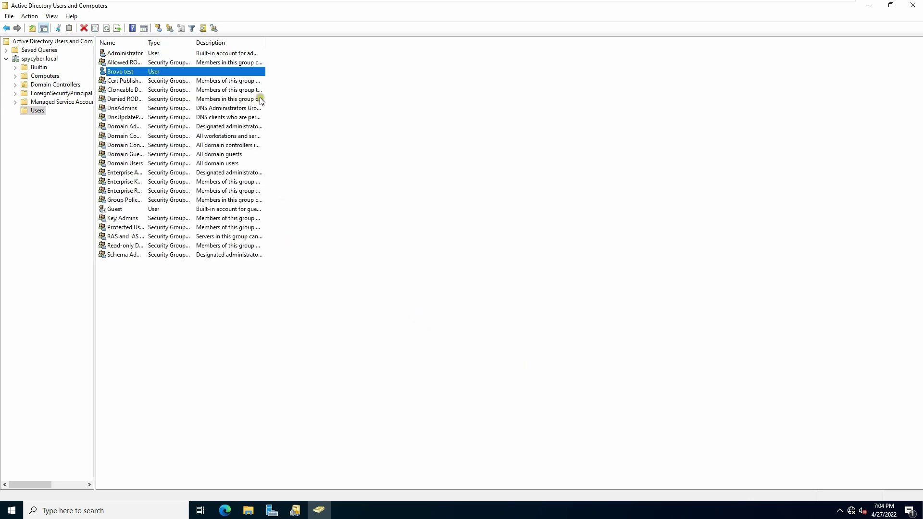
On the Windows 11 VM, submit the new domain account's user name and password to authorise the join
{"action": "mouse_move", "coordinate": [518, 3]}
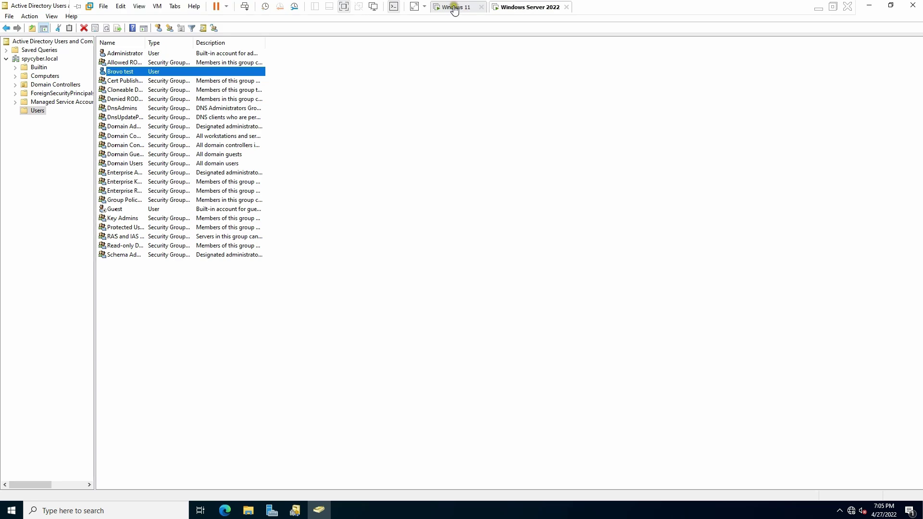
{"action": "left_click", "coordinate": [454, 7]}
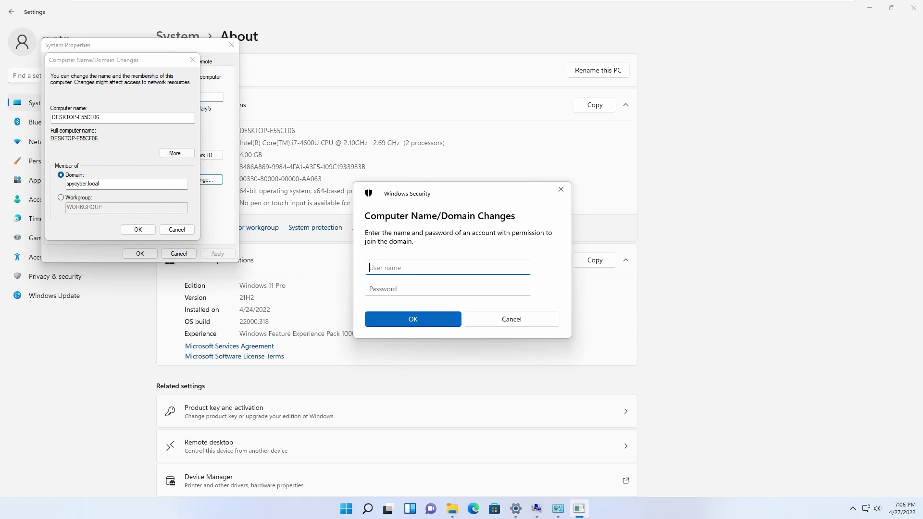
{"action": "type", "text": "bravo"}
{"action": "key", "text": "Tab"}
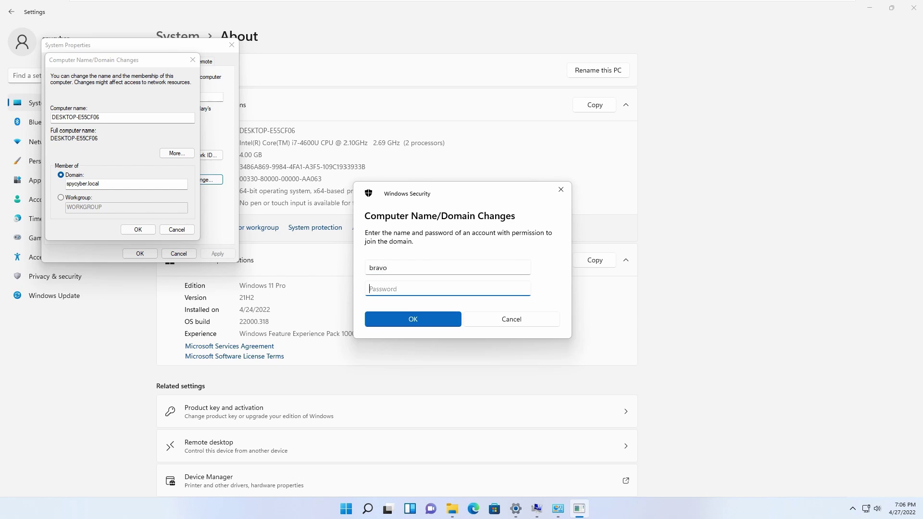
{"action": "type", "text": "********"}
{"action": "left_click", "coordinate": [419, 318]}
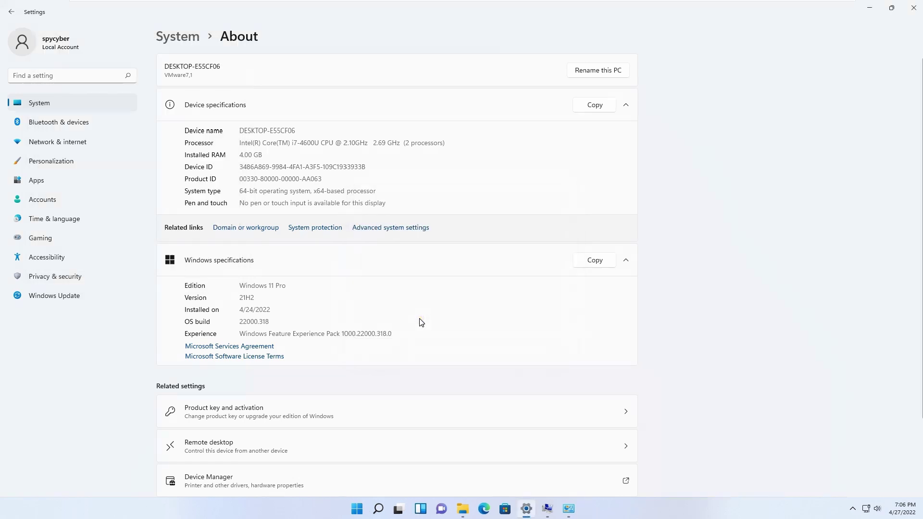
Acknowledge the spycyber.local welcome and restart notices, close System Properties, and restart Windows 11 now
{"action": "mouse_move", "coordinate": [547, 508]}
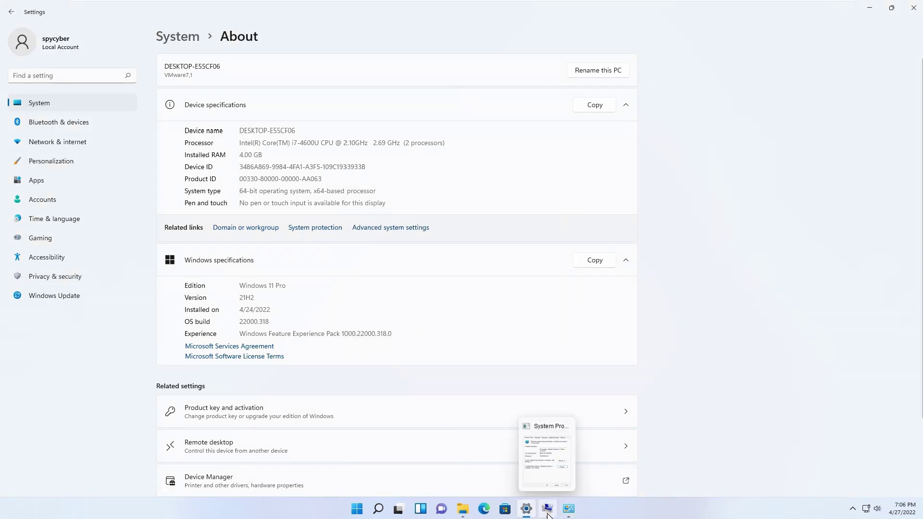
{"action": "left_click", "coordinate": [530, 454]}
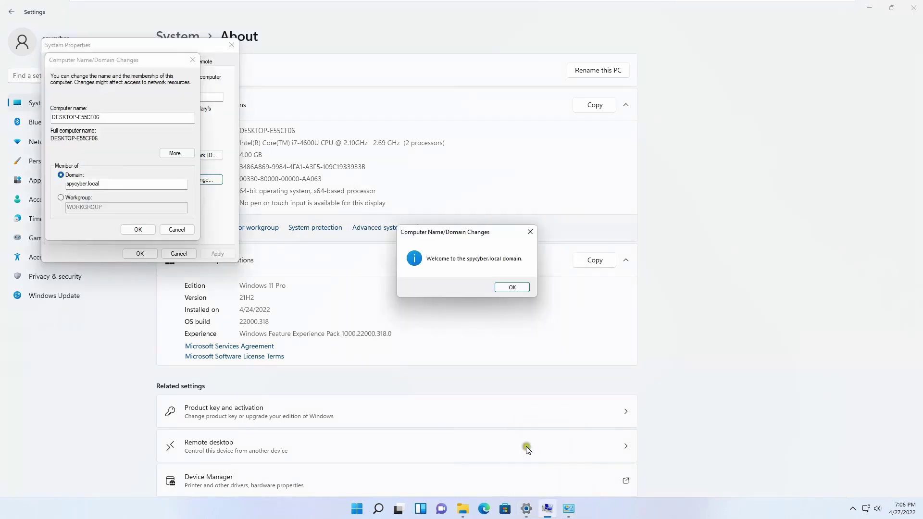
{"action": "left_click", "coordinate": [511, 289]}
{"action": "left_click", "coordinate": [506, 288]}
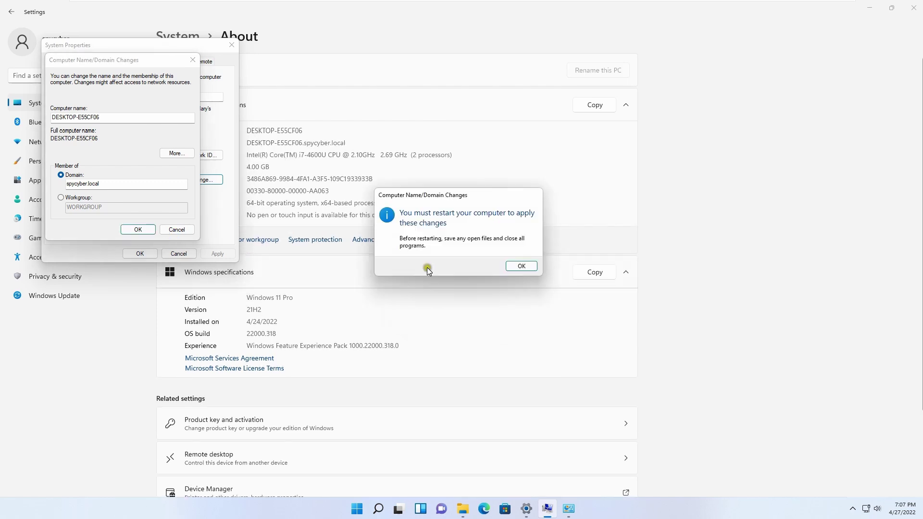
{"action": "left_click", "coordinate": [520, 277]}
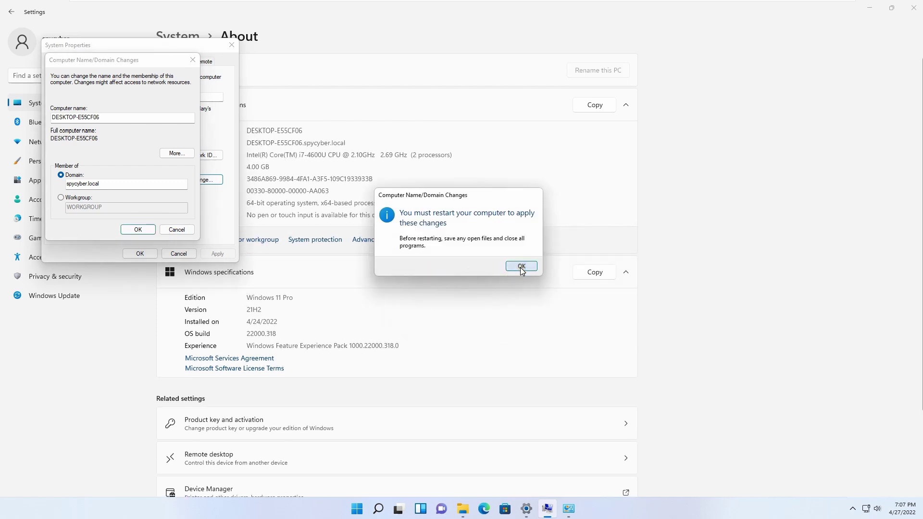
{"action": "left_click", "coordinate": [520, 267]}
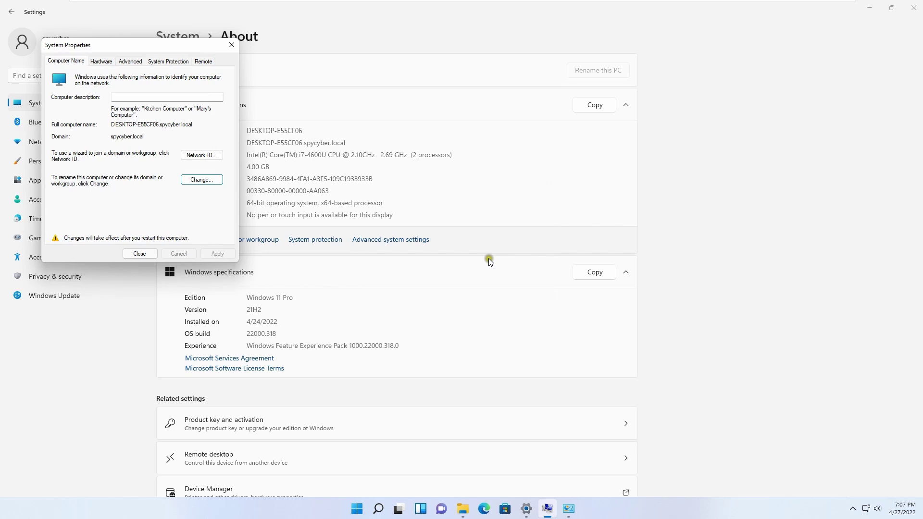
{"action": "left_click", "coordinate": [140, 253]}
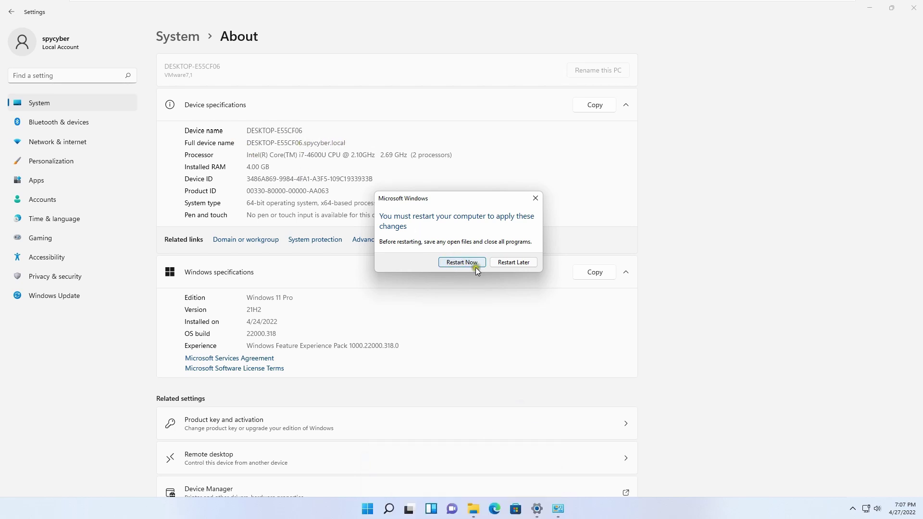
{"action": "left_click", "coordinate": [451, 262]}
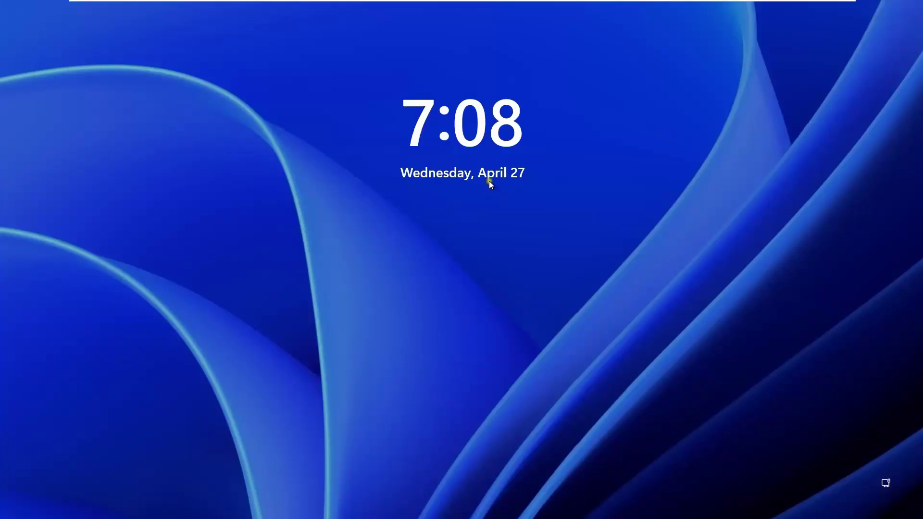
From the lock screen, sign in with the new domain user's logon name and password to reach the desktop
{"action": "mouse_move", "coordinate": [460, 7]}
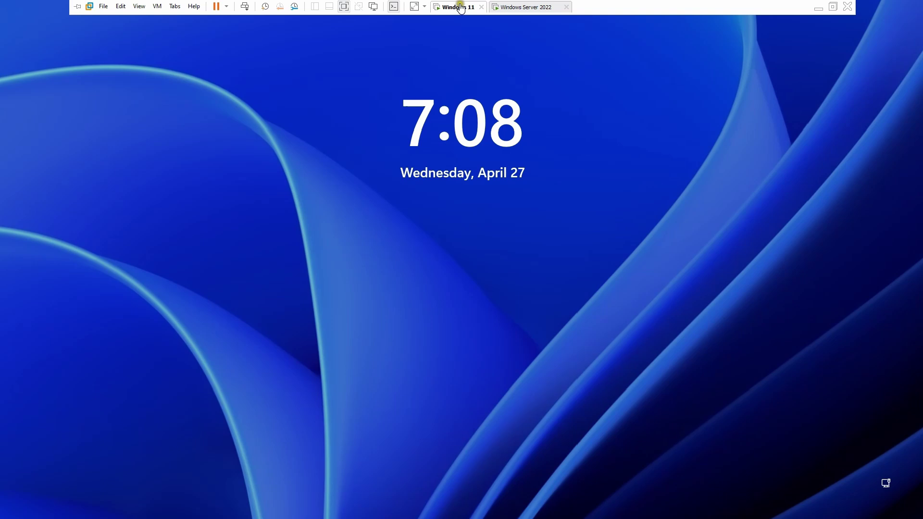
{"action": "left_click", "coordinate": [61, 493]}
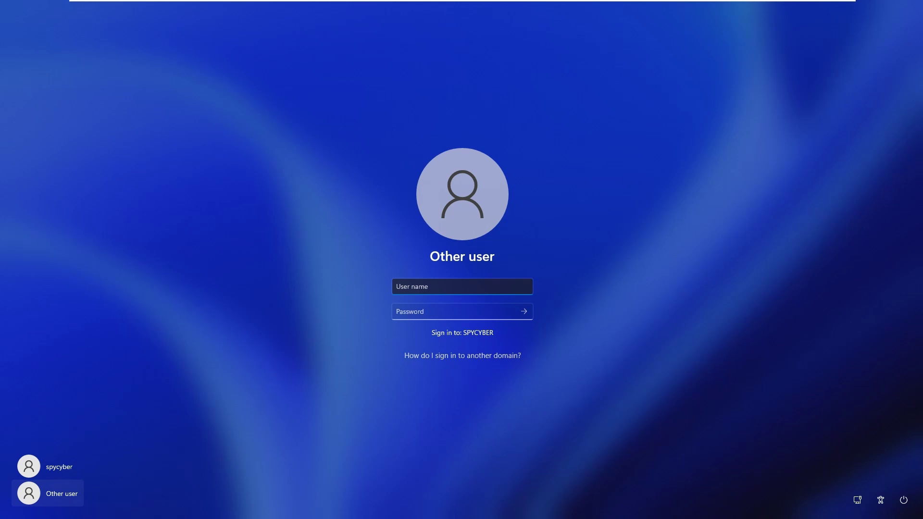
{"action": "type", "text": "bravo"}
{"action": "key", "text": "Tab"}
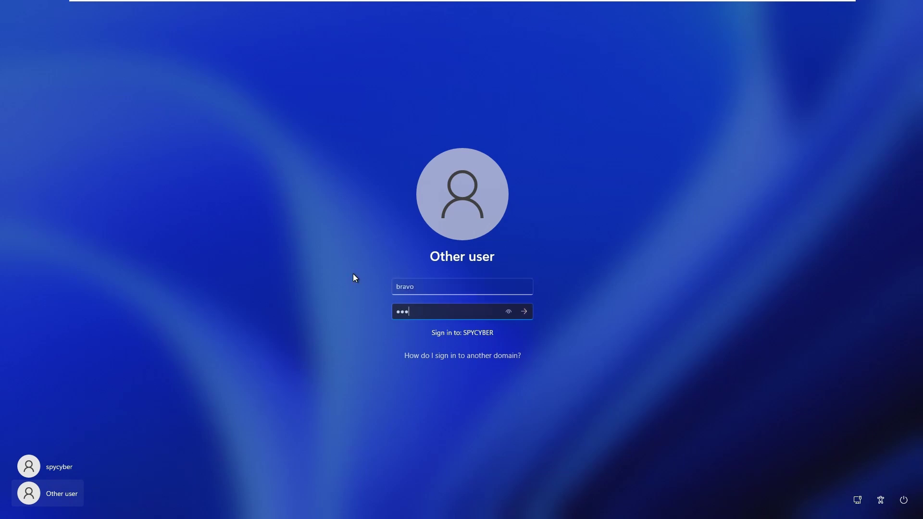
{"action": "key", "text": "Return"}
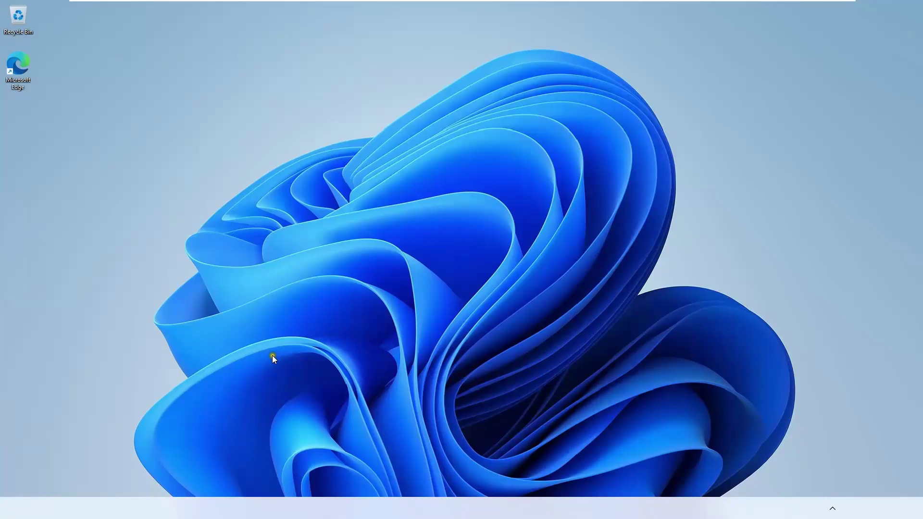
{"action": "key", "text": "super"}
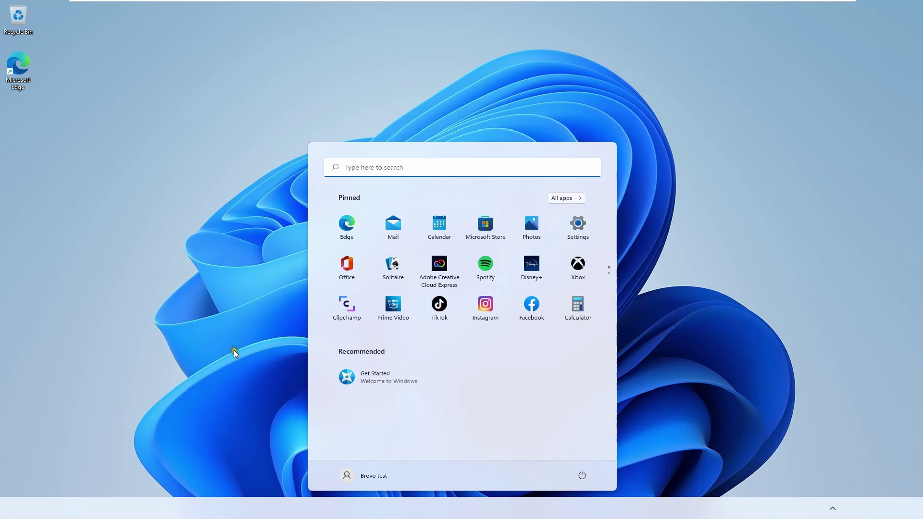
Open File Explorer at This PC, showing its six folders and two drives
{"action": "left_click", "coordinate": [219, 345]}
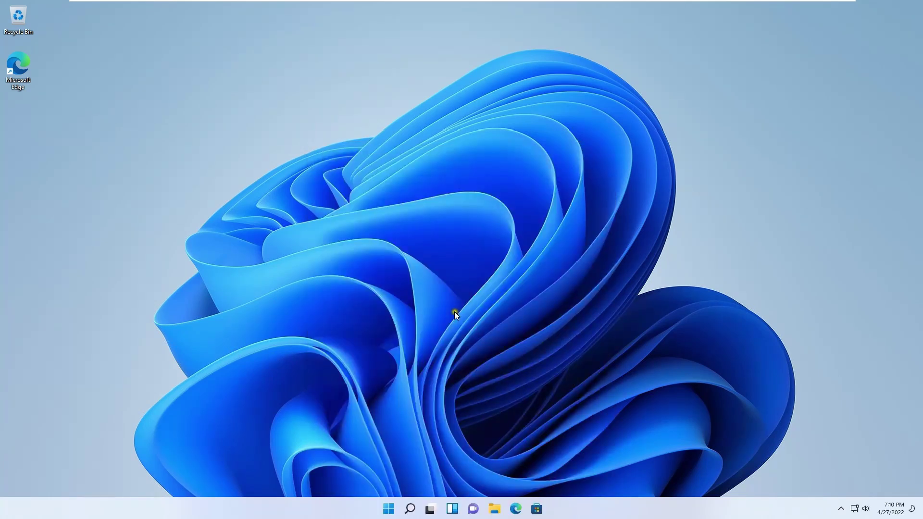
{"action": "key", "text": "super+e"}
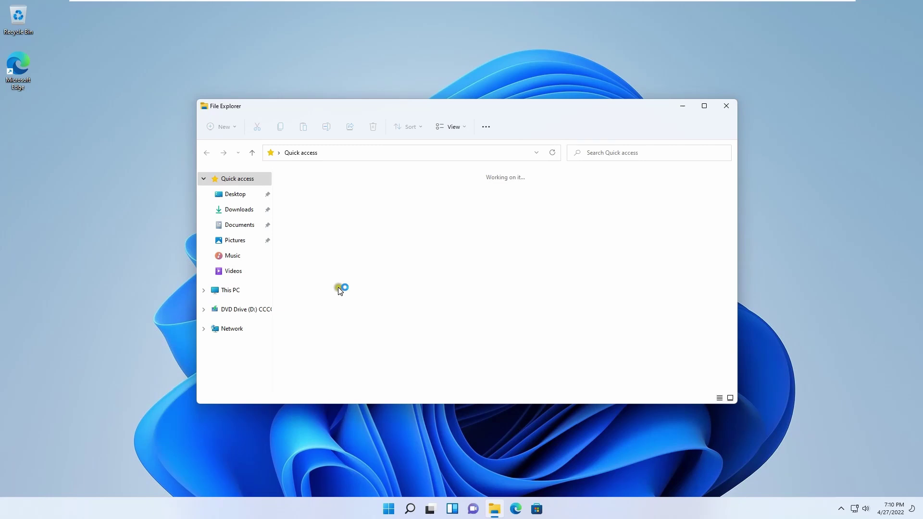
{"action": "left_click", "coordinate": [231, 291]}
{"action": "right_click", "coordinate": [226, 291]}
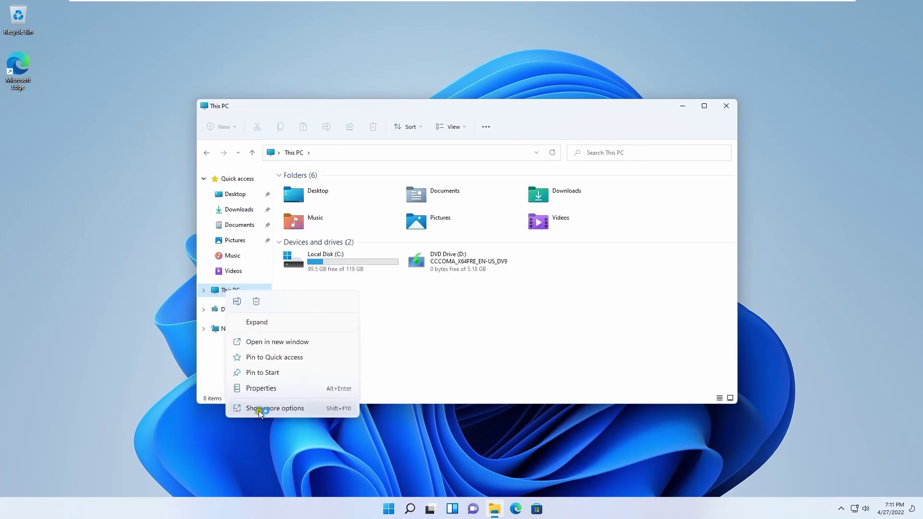
{"action": "left_click", "coordinate": [298, 408]}
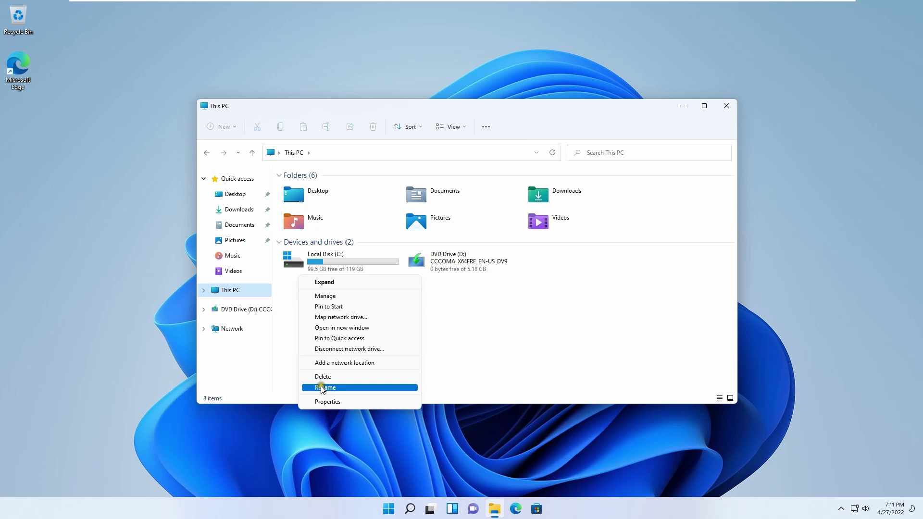
{"action": "left_click", "coordinate": [331, 402]}
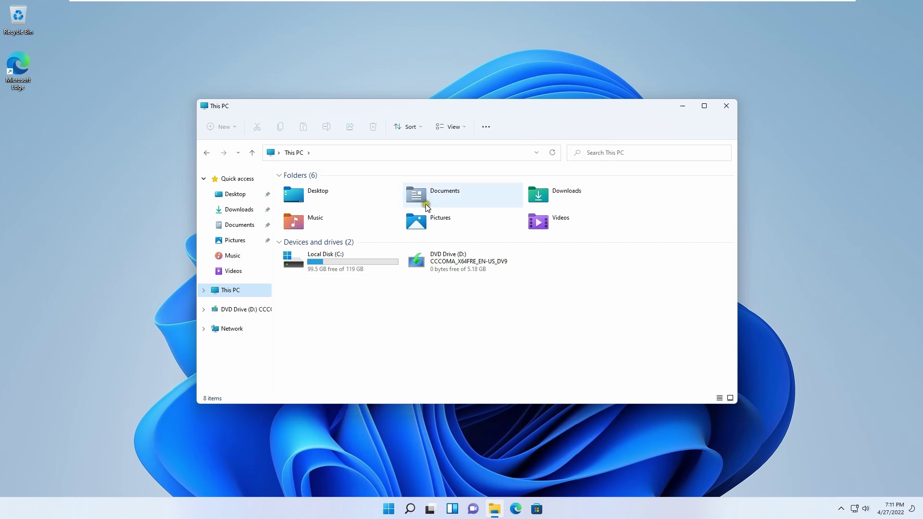